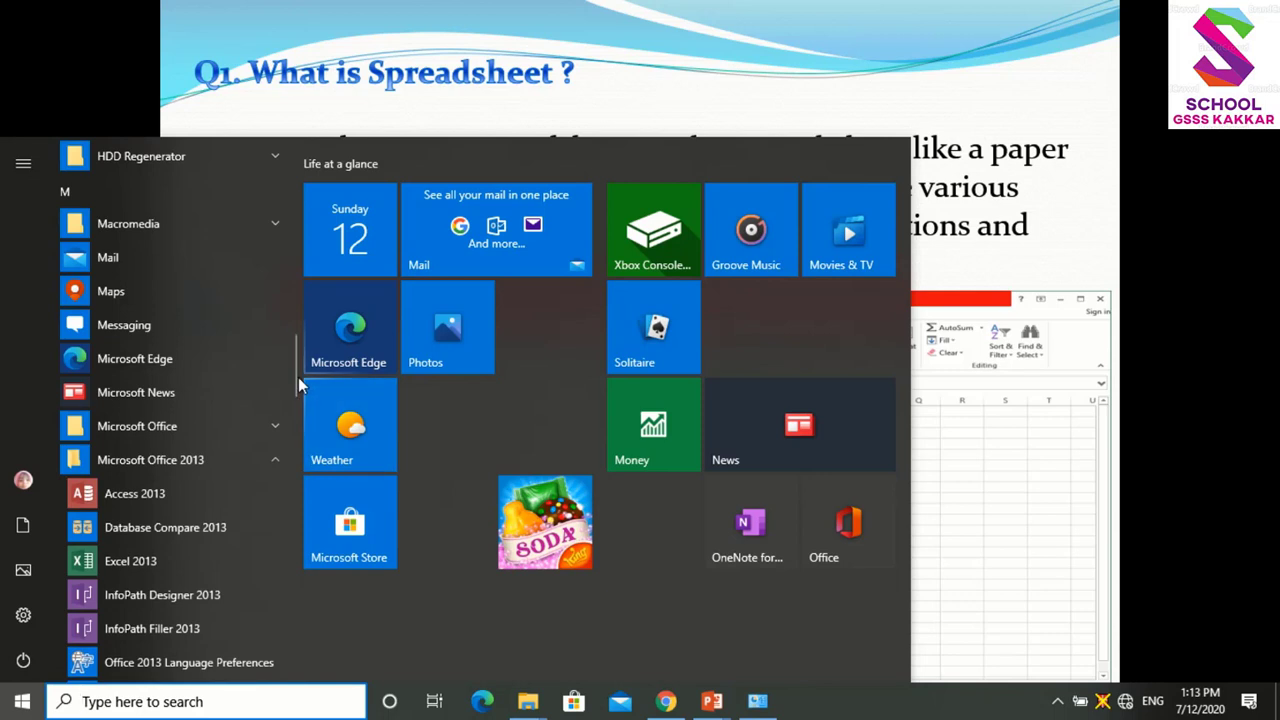
Launch Excel 2013 and create a blank workbook, dismissing the activation wizard.
drag(297, 377, 295, 433)
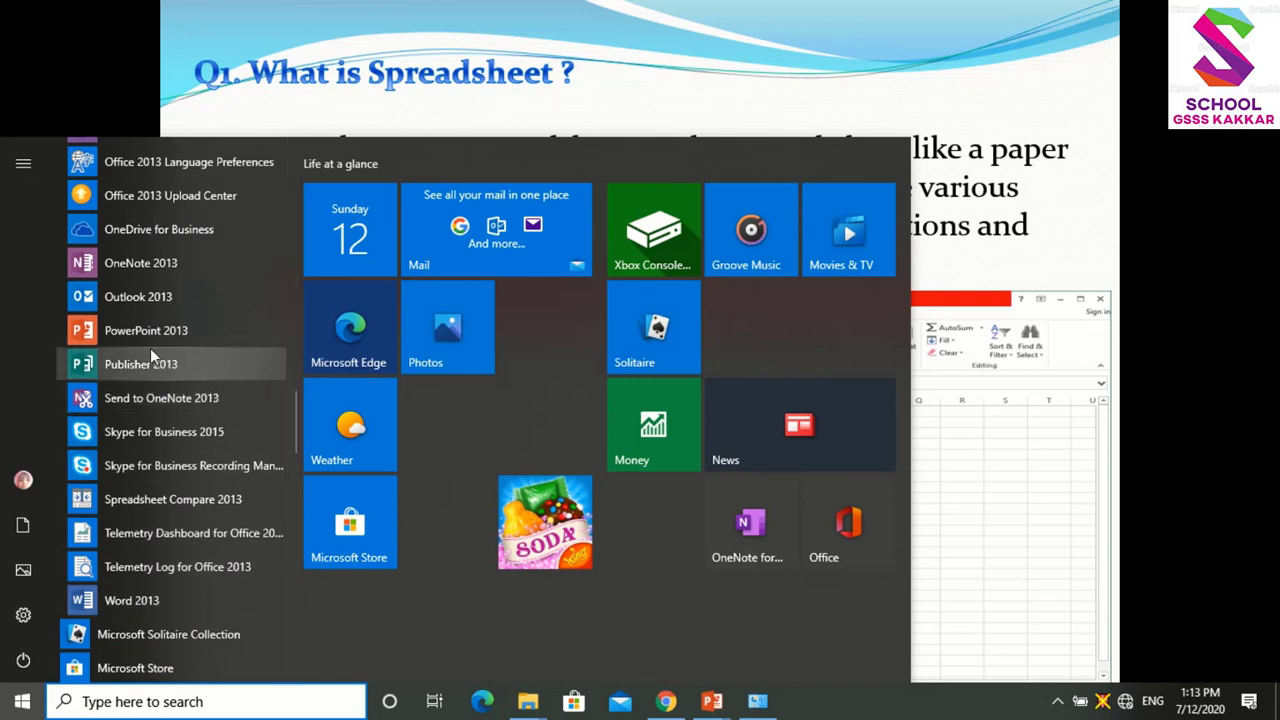
drag(296, 411, 296, 367)
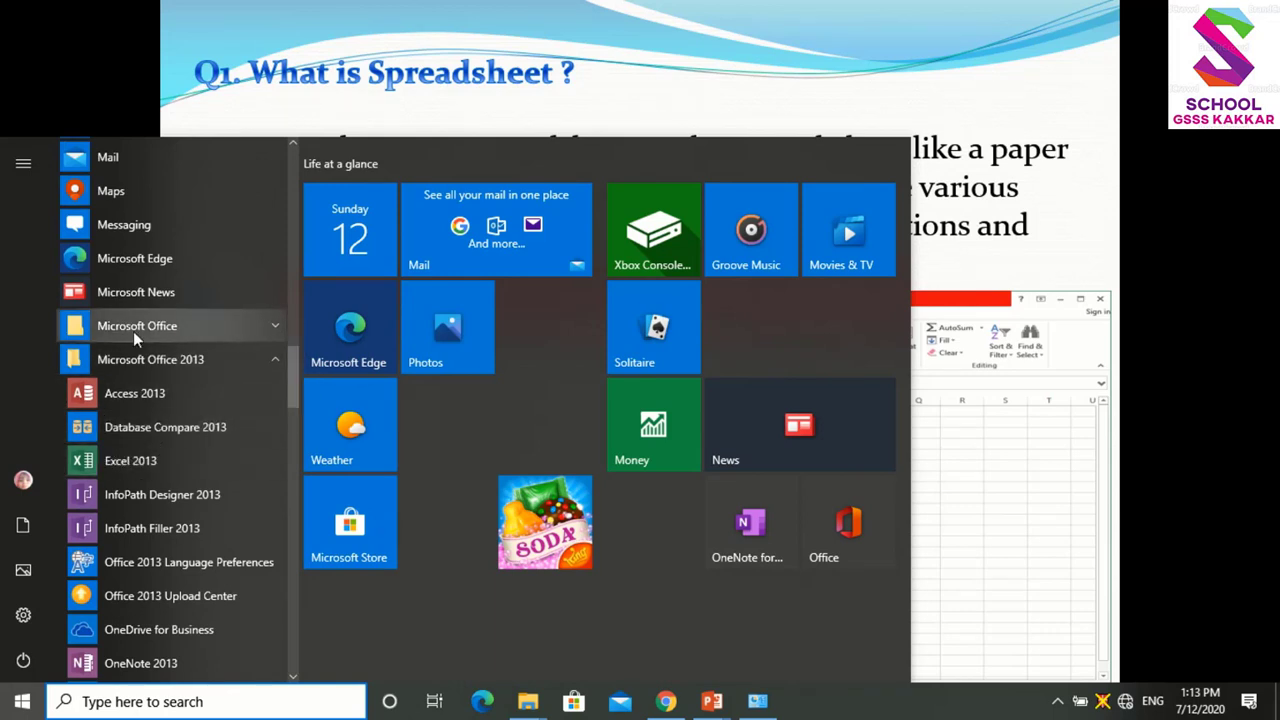
click(130, 460)
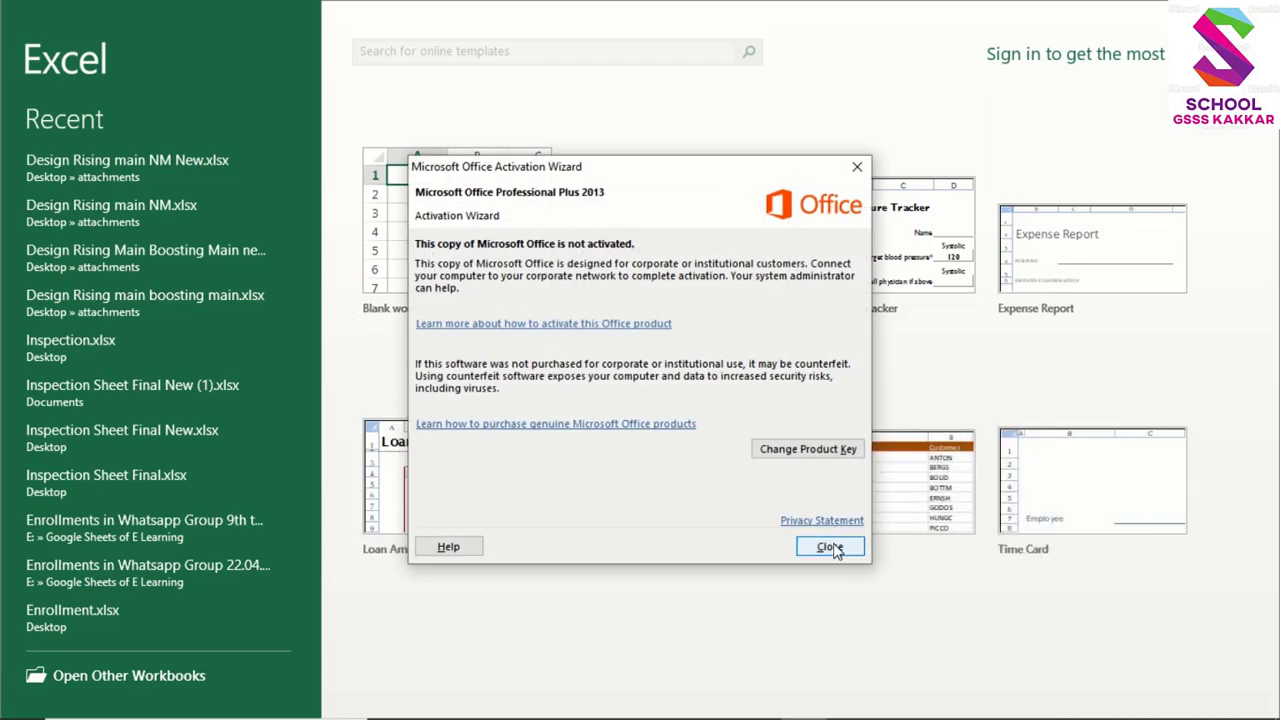
click(830, 546)
click(423, 215)
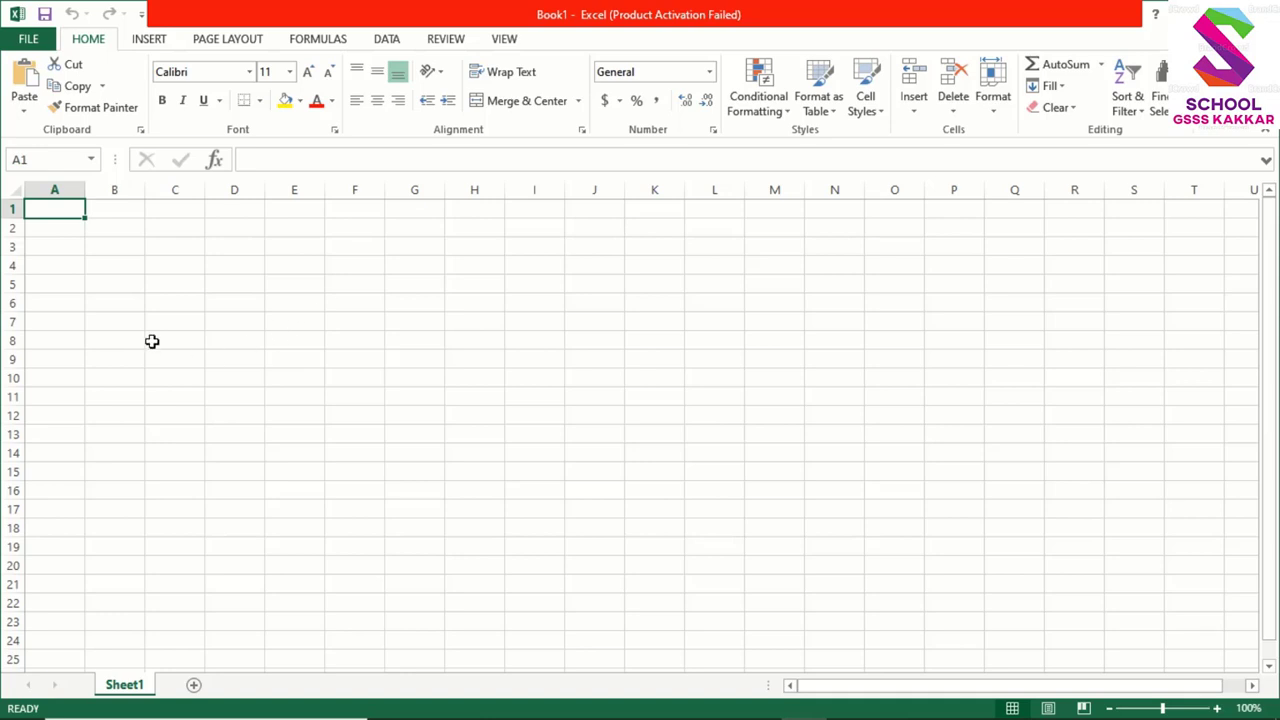
Move the active cell from A1 across row 1 to T1 and back to A1 to examine the columns.
click(51, 231)
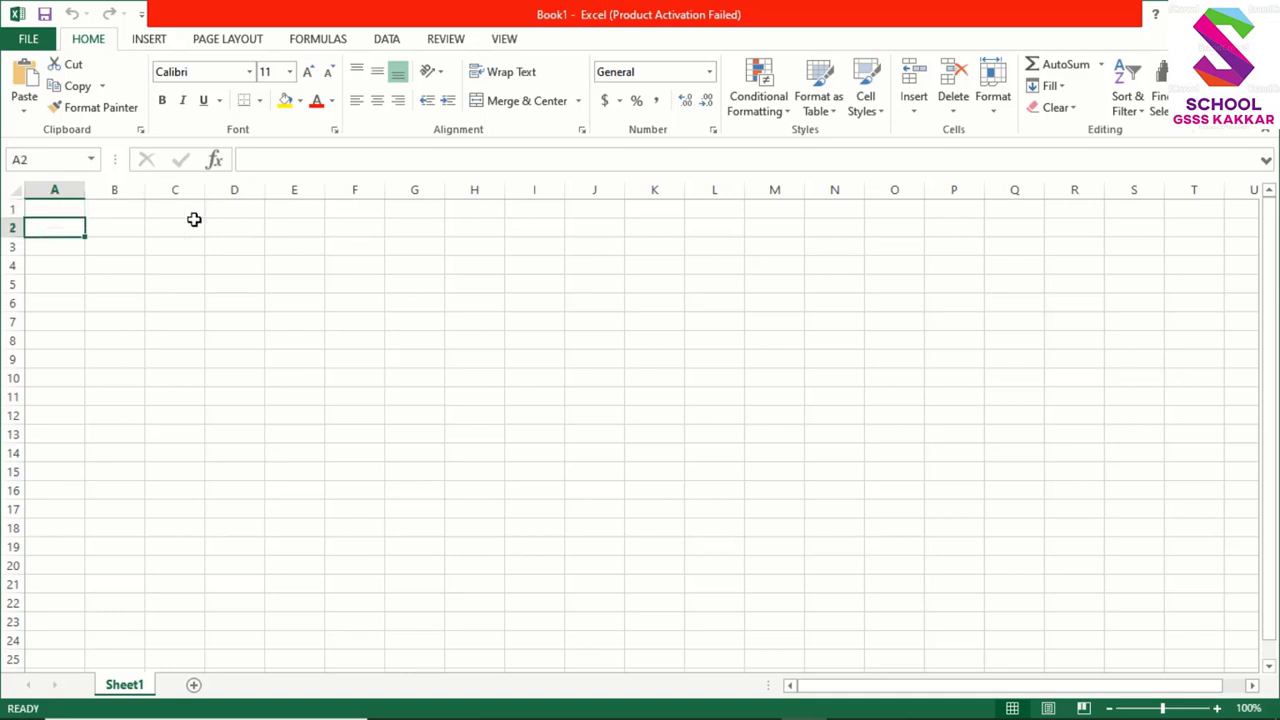
click(60, 210)
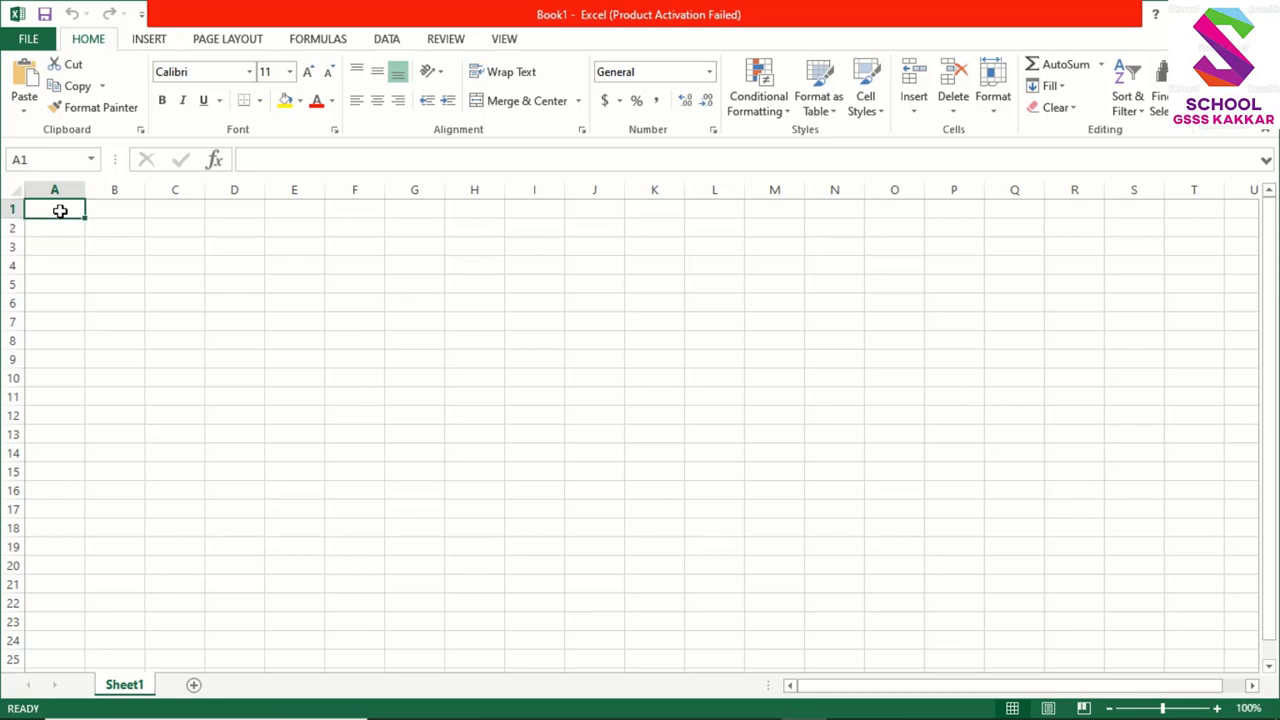
key(Right)
key(Right)
key(Right)
key(Right)
key(Right)
key(Right)
key(Right)
key(Right)
key(Right)
key(Right)
key(Right)
key(Right)
key(Right)
key(Right)
key(Right)
key(Right)
key(Right)
key(Right)
key(Right)
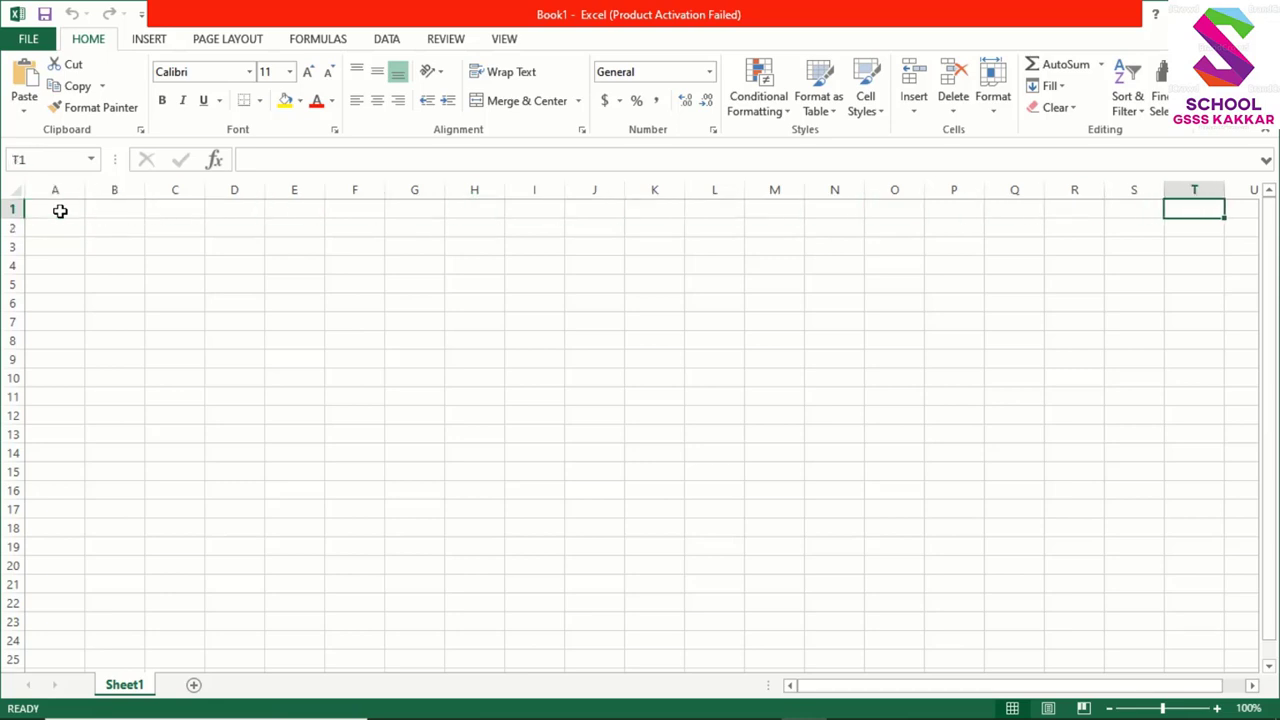
key(Left)
key(Left)
key(Left)
key(Left)
key(Left)
key(Left)
key(Left)
key(Left)
key(Left)
key(Left)
key(Left)
key(Left)
key(Left)
key(Left)
key(Left)
key(Left)
key(Left)
key(Left)
key(Left)
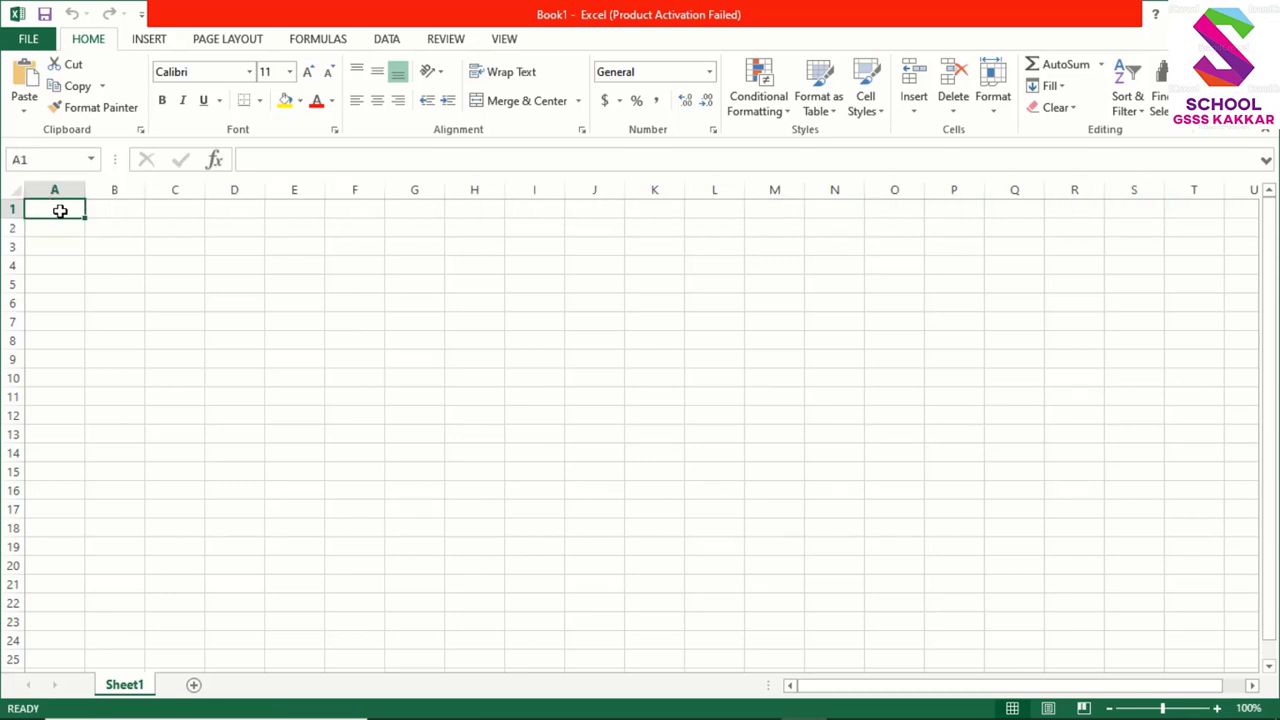
Move the active cell from A1 down column A past row 100 to examine the rows.
key(Down)
key(Down)
key(Down)
key(Down)
key(Down)
key(Down)
key(Down)
key(Down)
key(Down)
key(Down)
key(Down)
key(Down)
key(Down)
key(Down)
key(Down)
key(Down)
key(Down)
key(Down)
key(Down)
key(Down)
key(Down)
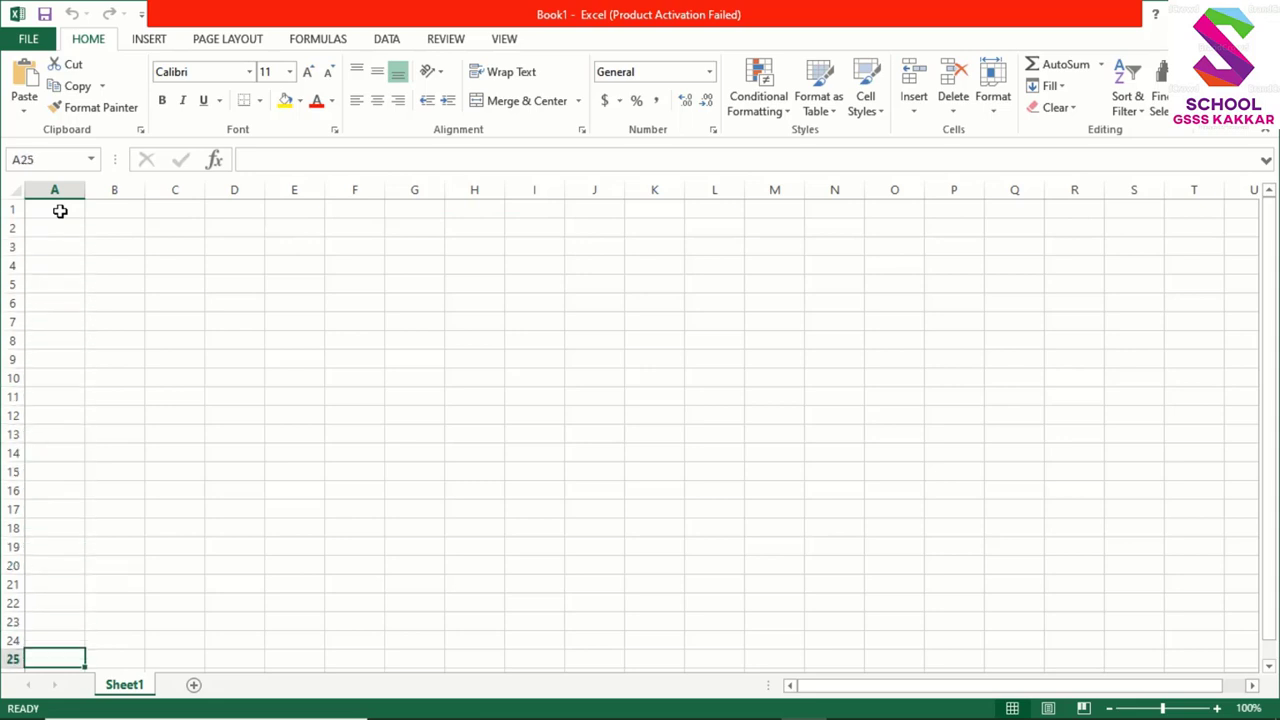
key(Down)
key(Down)
key(Down)
key(Down)
key(Down)
key(Down)
key(Down)
key(Down)
key(Down)
key(Down)
key(Down)
key(Down)
key(Down)
key(Down)
key(Down)
key(Down)
key(Down)
key(Down)
key(Down)
key(Down)
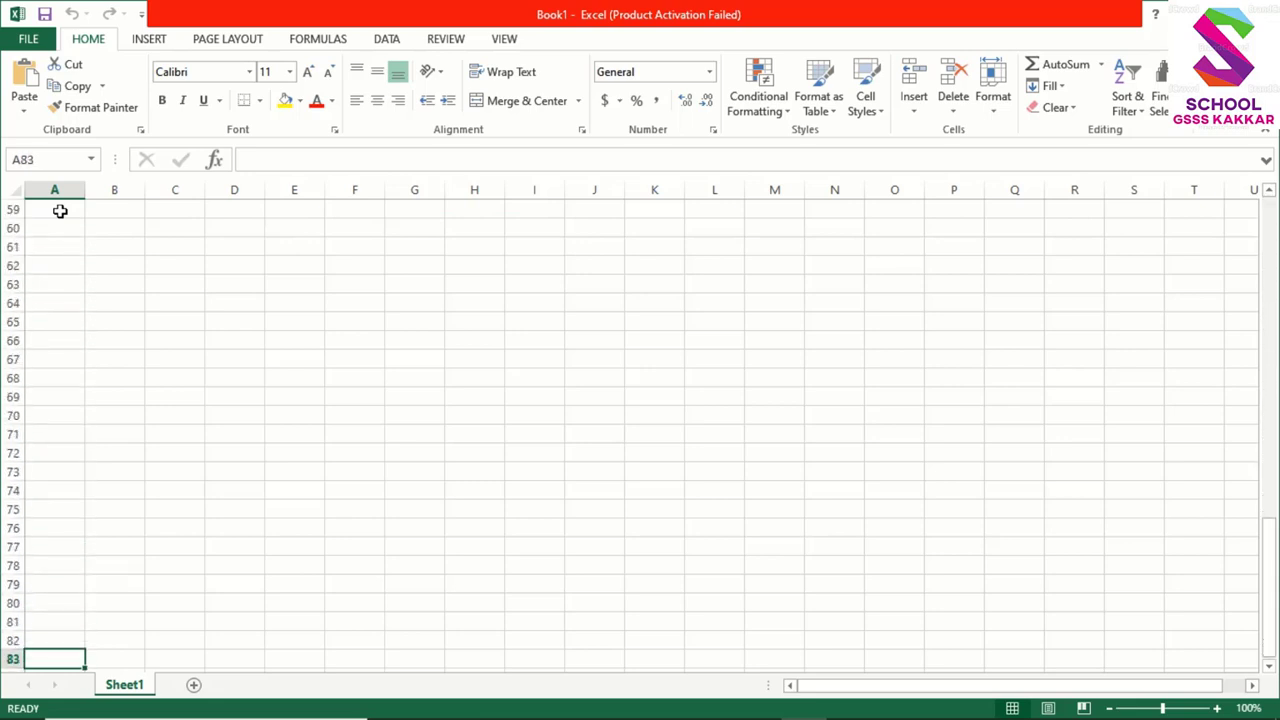
key(Down)
key(Down)
key(Down)
key(Down)
key(Down)
key(Down)
key(Down)
key(Down)
key(Down)
key(Down)
key(Down)
key(Down)
key(Down)
key(Down)
key(Down)
Move the active cell back up column A to A1, looking over the row numbers along the way.
key(Up)
key(Up)
key(Up)
key(Up)
key(Up)
key(Up)
key(Up)
key(Up)
key(Up)
key(Up)
key(Up)
key(Up)
key(Up)
key(Up)
key(Up)
key(Up)
key(Up)
key(Up)
key(Up)
key(Up)
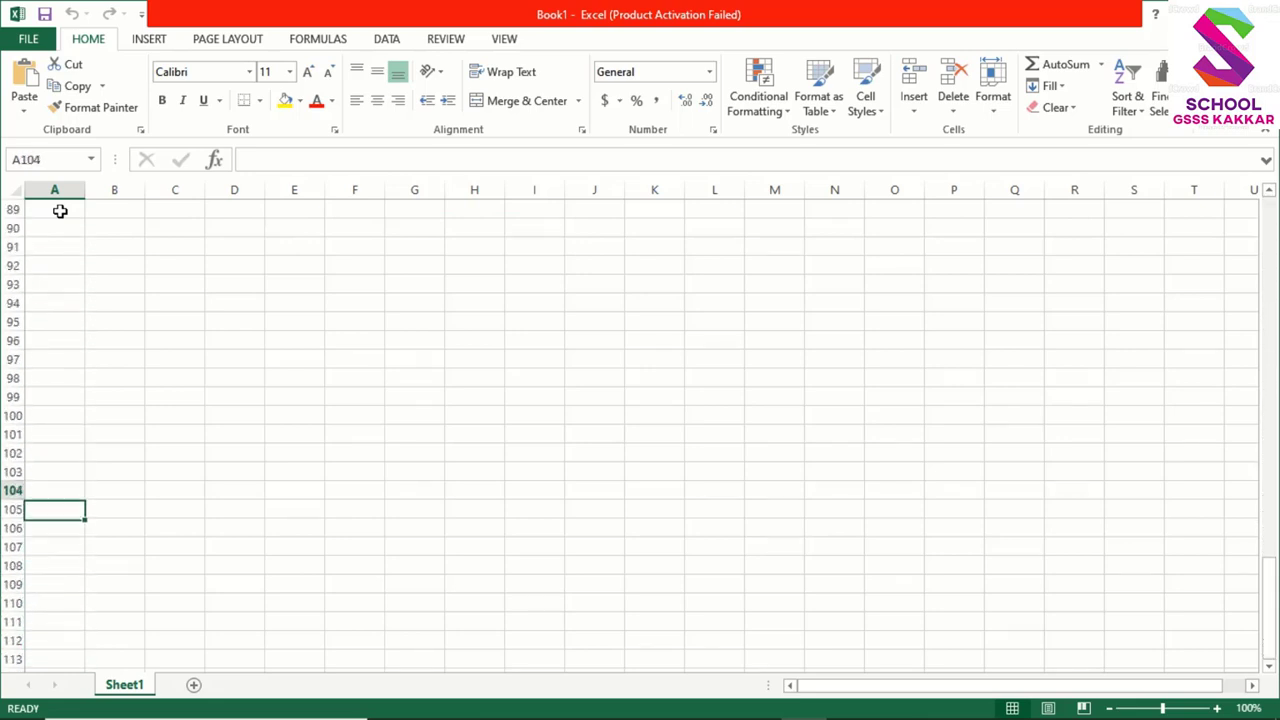
key(Up)
key(Up)
key(Up)
key(Up)
key(Up)
key(Up)
key(Up)
key(Up)
key(Up)
key(Up)
key(Up)
key(Up)
key(Up)
key(Up)
key(Up)
key(Up)
key(Up)
key(Up)
key(Up)
key(Up)
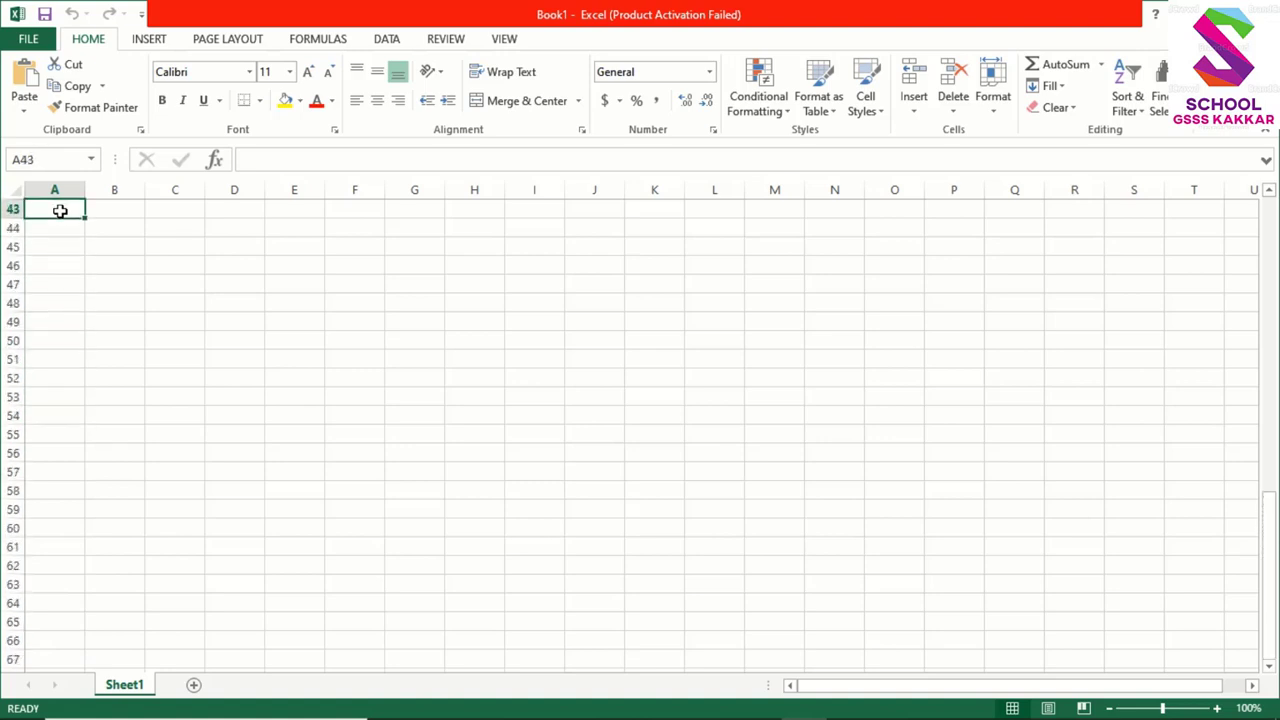
key(Up)
key(Up)
key(Up)
key(Up)
key(Up)
key(Up)
key(Up)
key(Up)
key(Up)
key(Up)
key(Up)
key(Up)
key(Up)
key(Up)
key(Up)
key(Up)
key(Up)
key(Up)
key(Up)
key(Up)
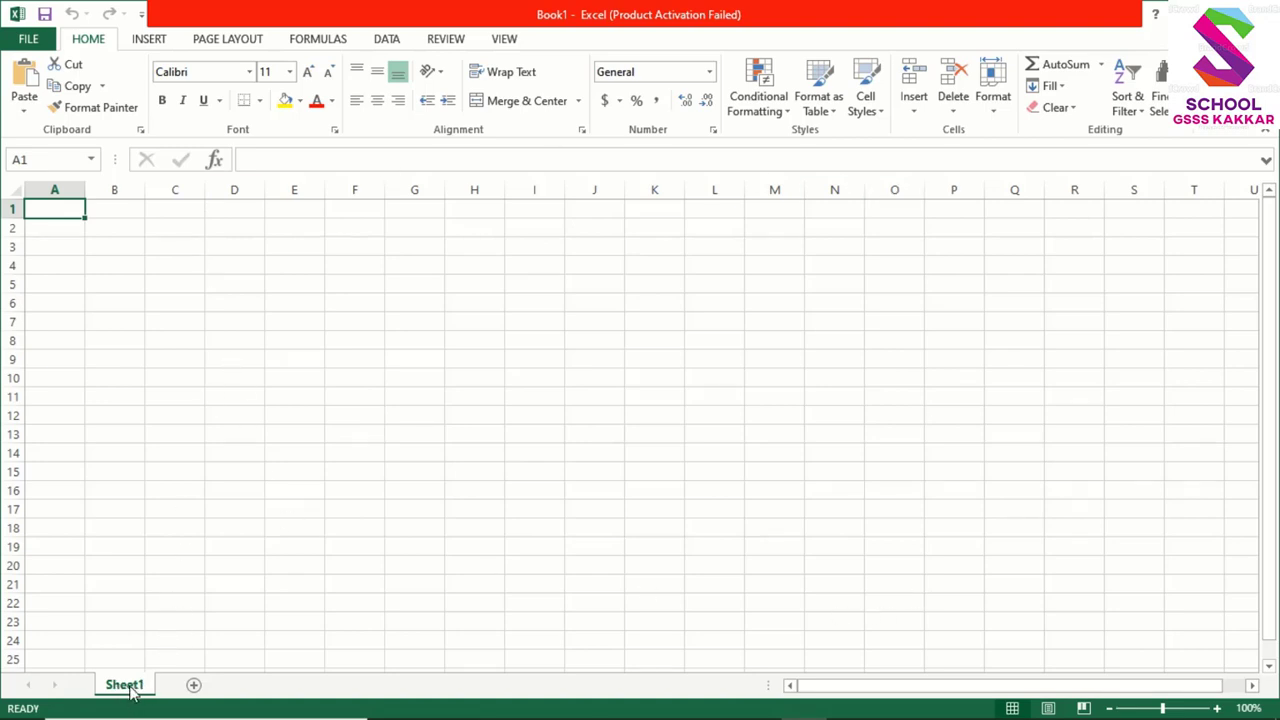
Select cell D6 and move the active cell down column D to D21 to examine the sheet's cells.
click(248, 307)
key(Down)
key(Down)
key(Down)
key(Down)
key(Down)
key(Down)
key(Down)
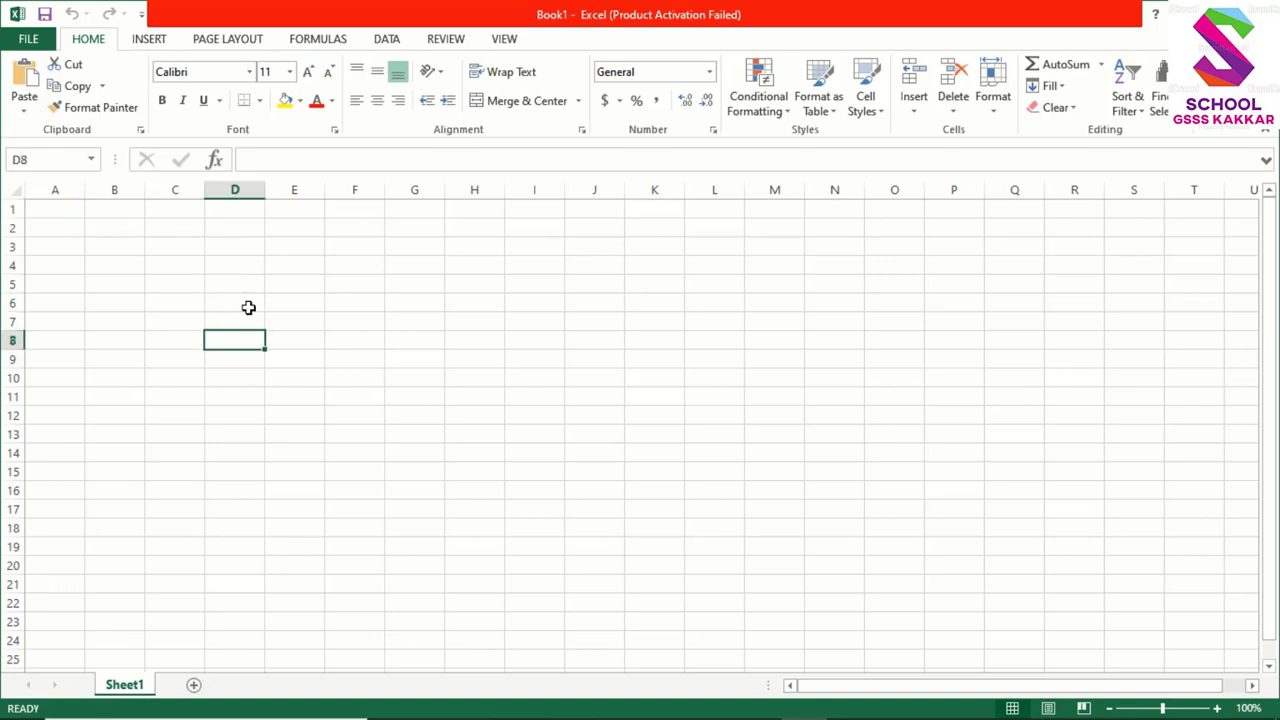
key(Down)
key(Down)
key(Down)
key(Down)
key(Down)
key(Down)
key(Down)
key(Down)
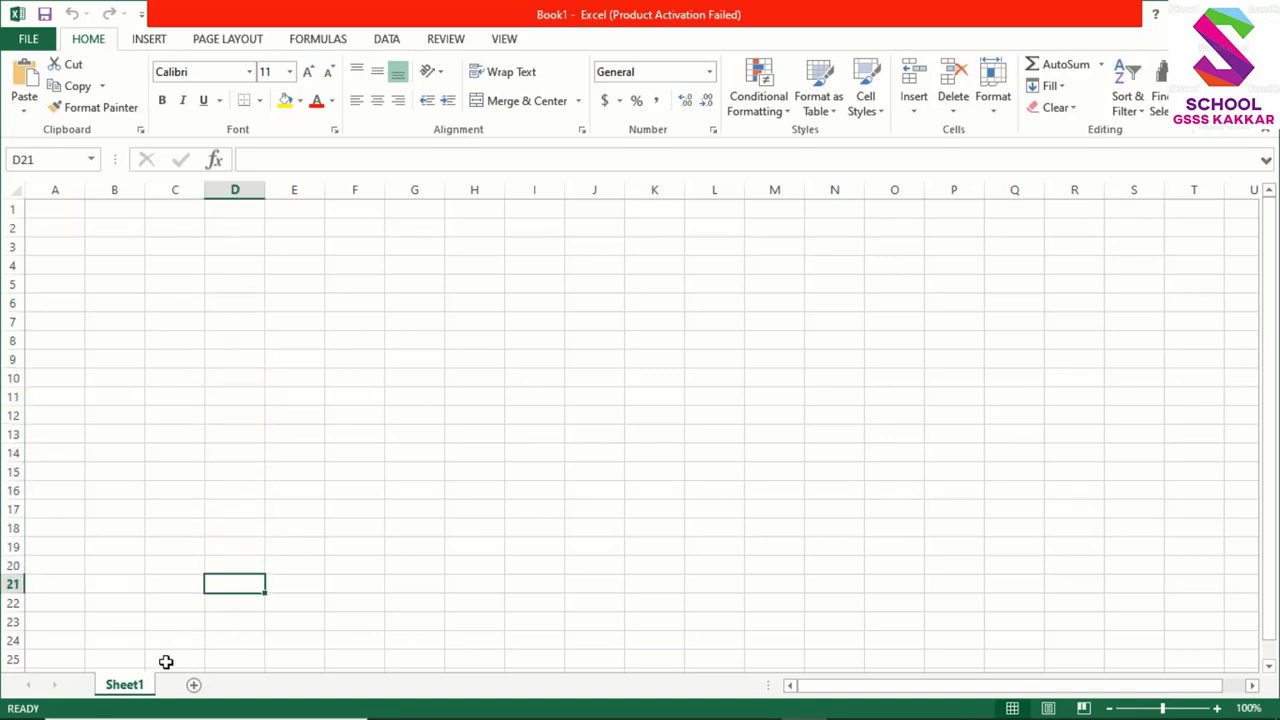
Add three new worksheets to the workbook after Sheet1.
click(194, 686)
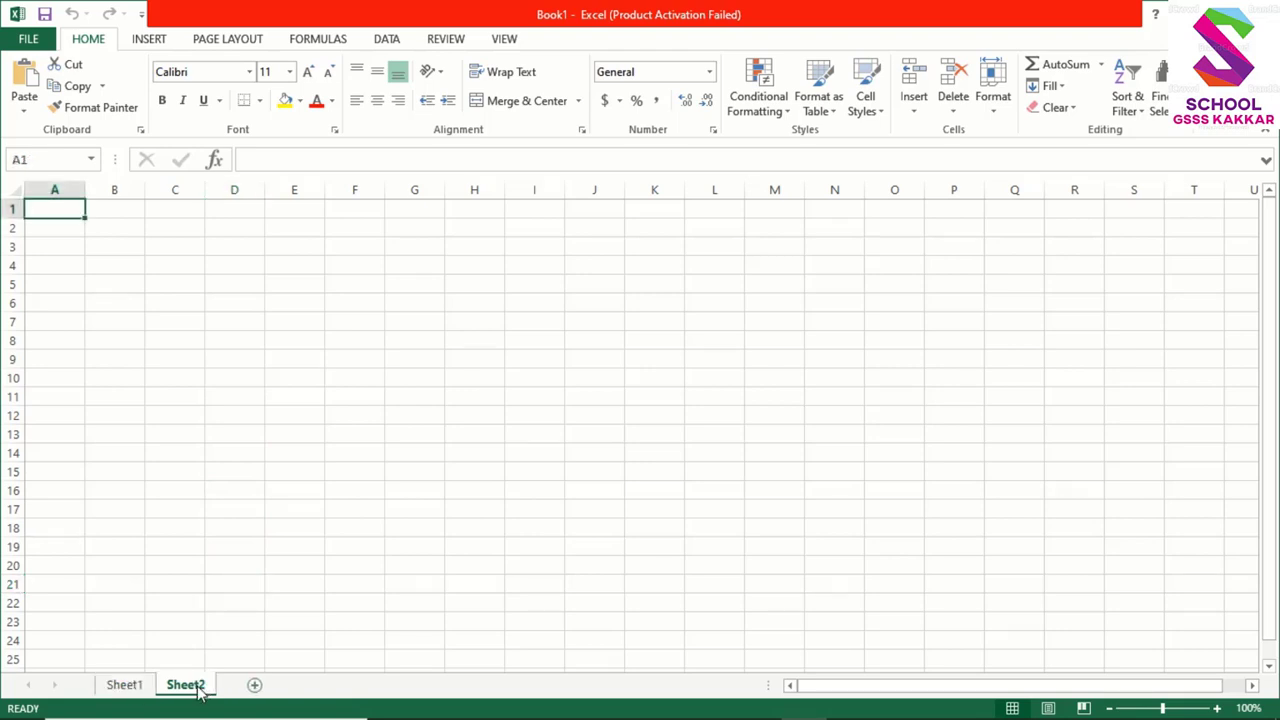
click(254, 686)
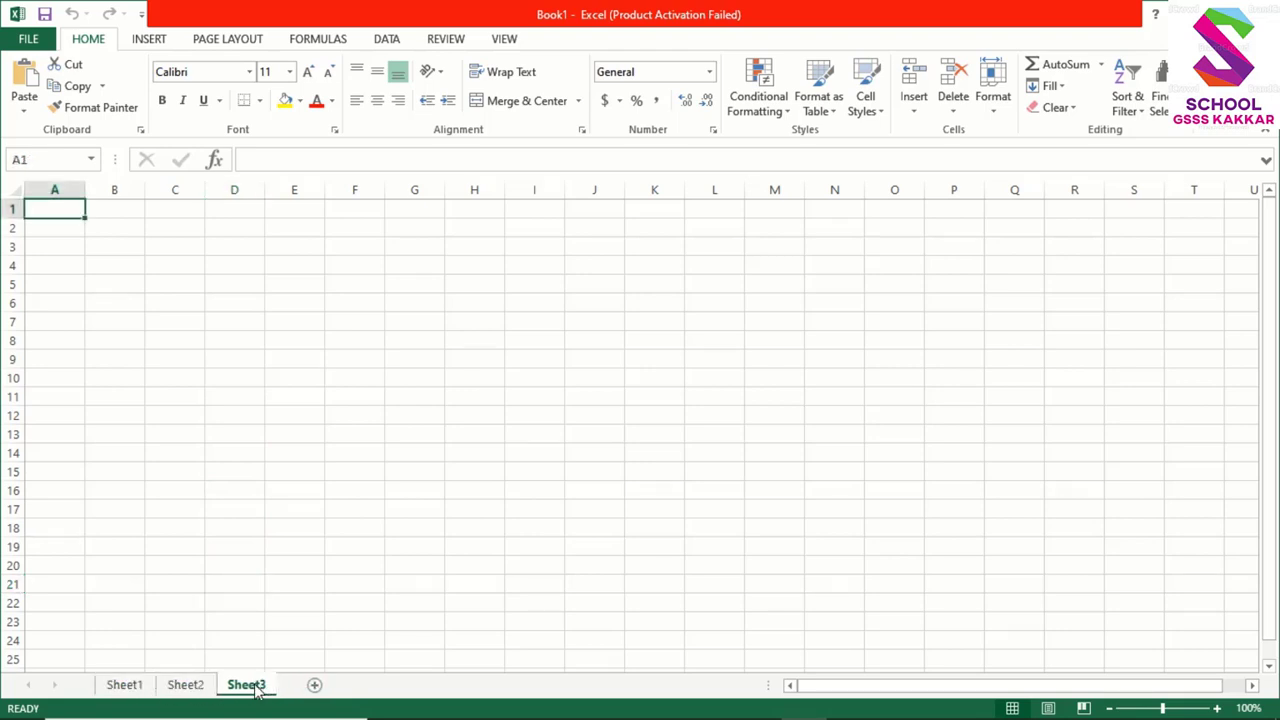
click(315, 686)
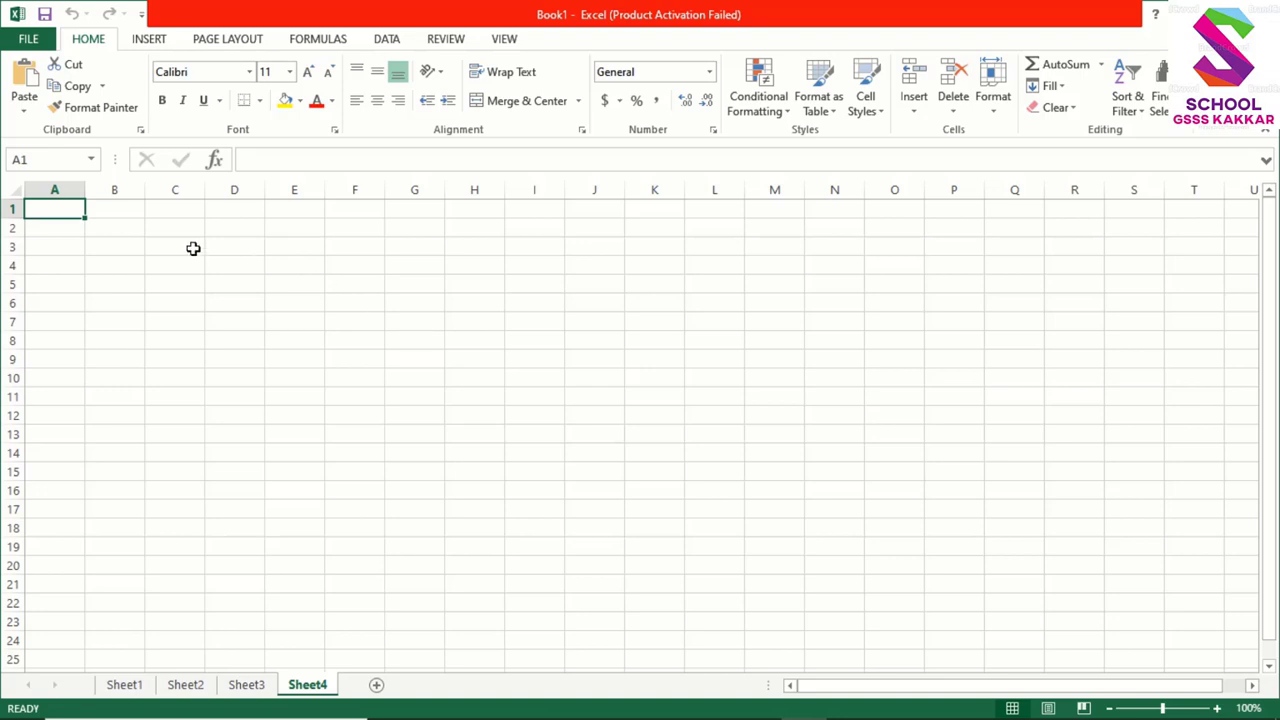
key(alt+Tab)
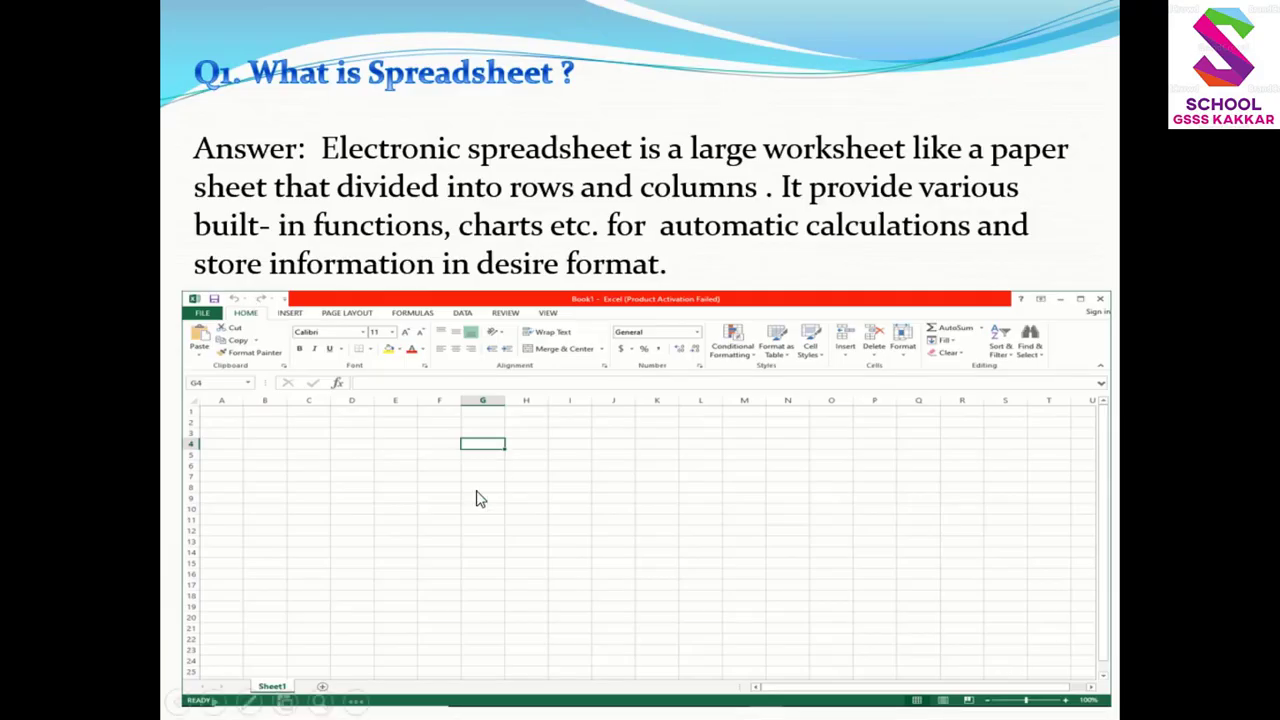
key(alt+Tab)
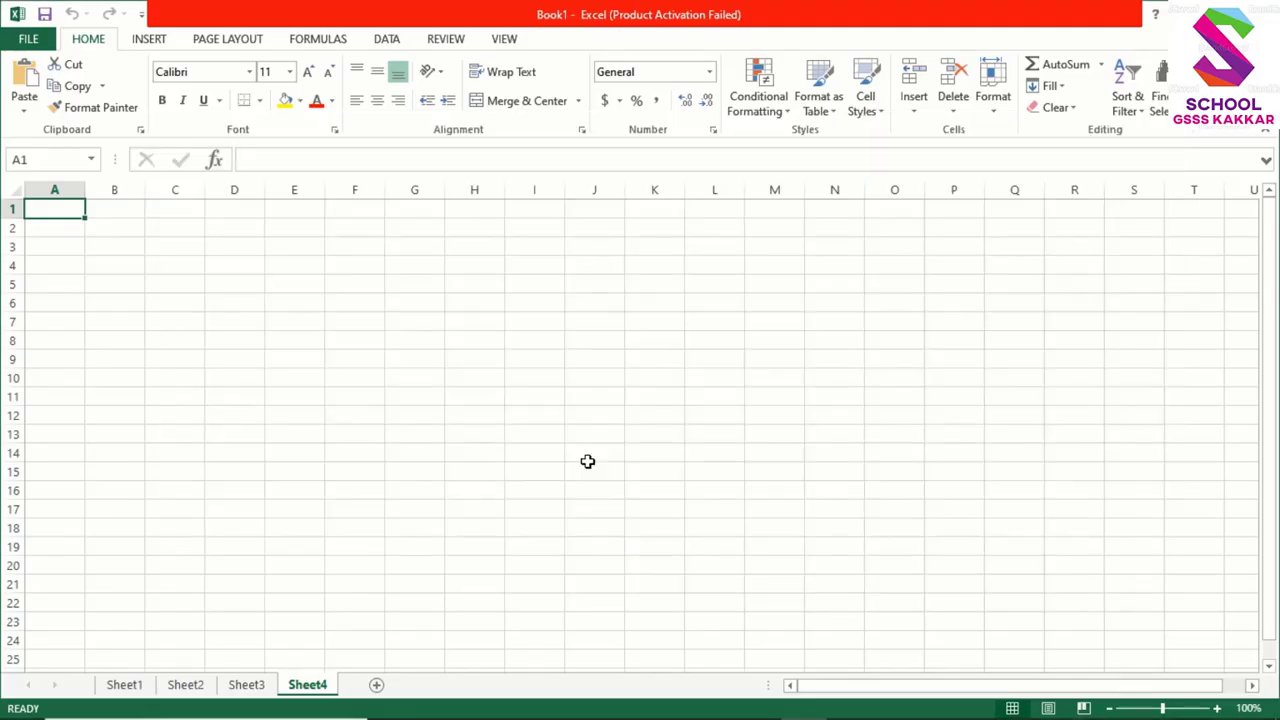
Examine the workbook info page and the Insert, Page Layout, Formulas, Data, Review, View and Home command groups in turn.
click(28, 42)
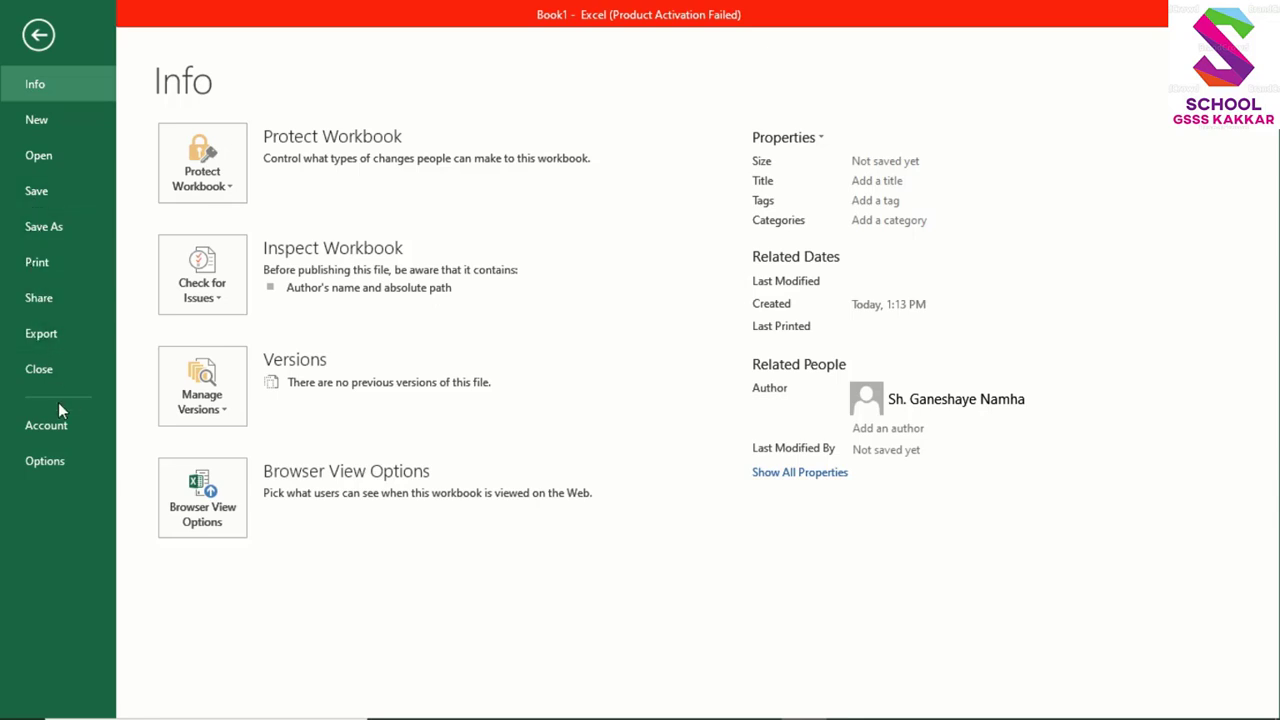
key(Escape)
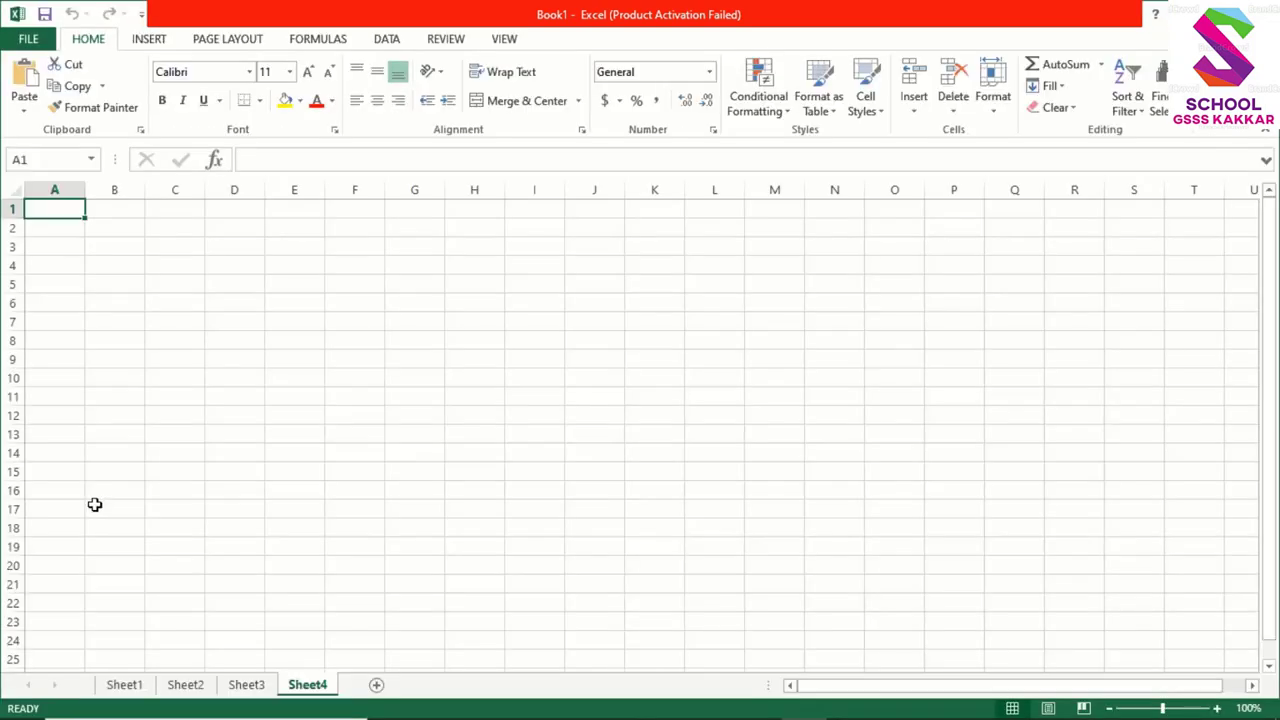
click(149, 40)
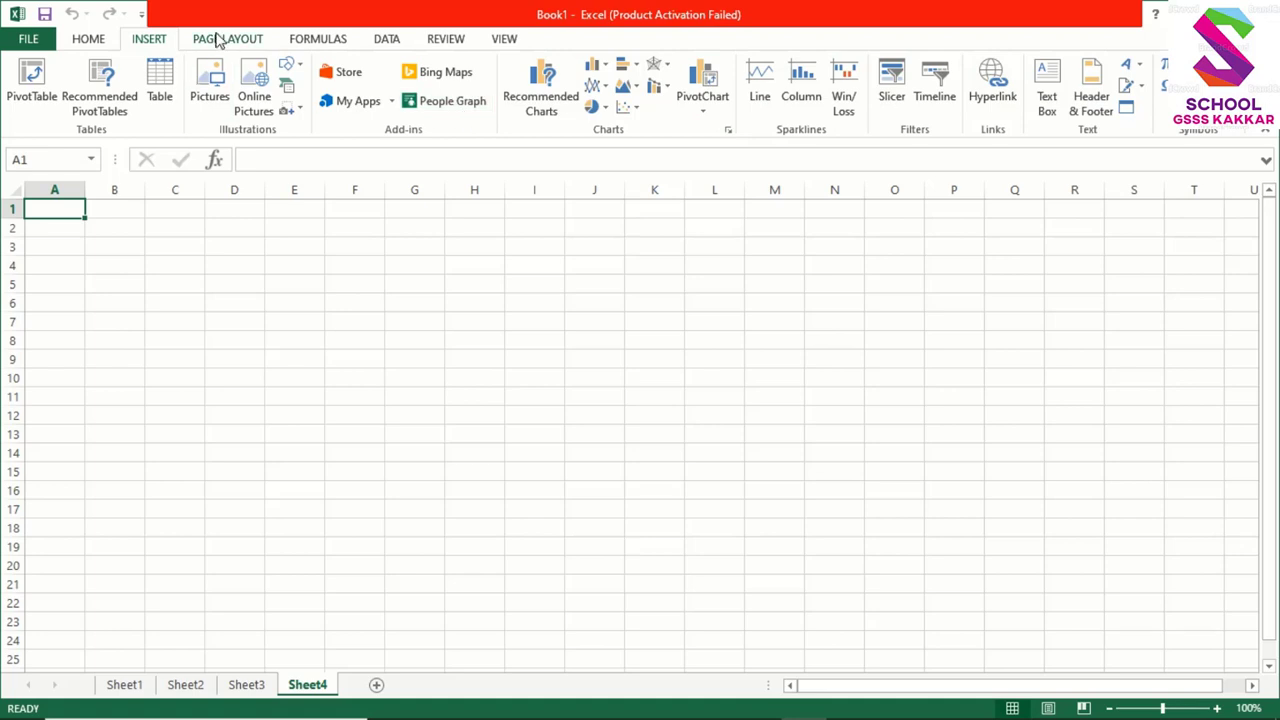
click(218, 38)
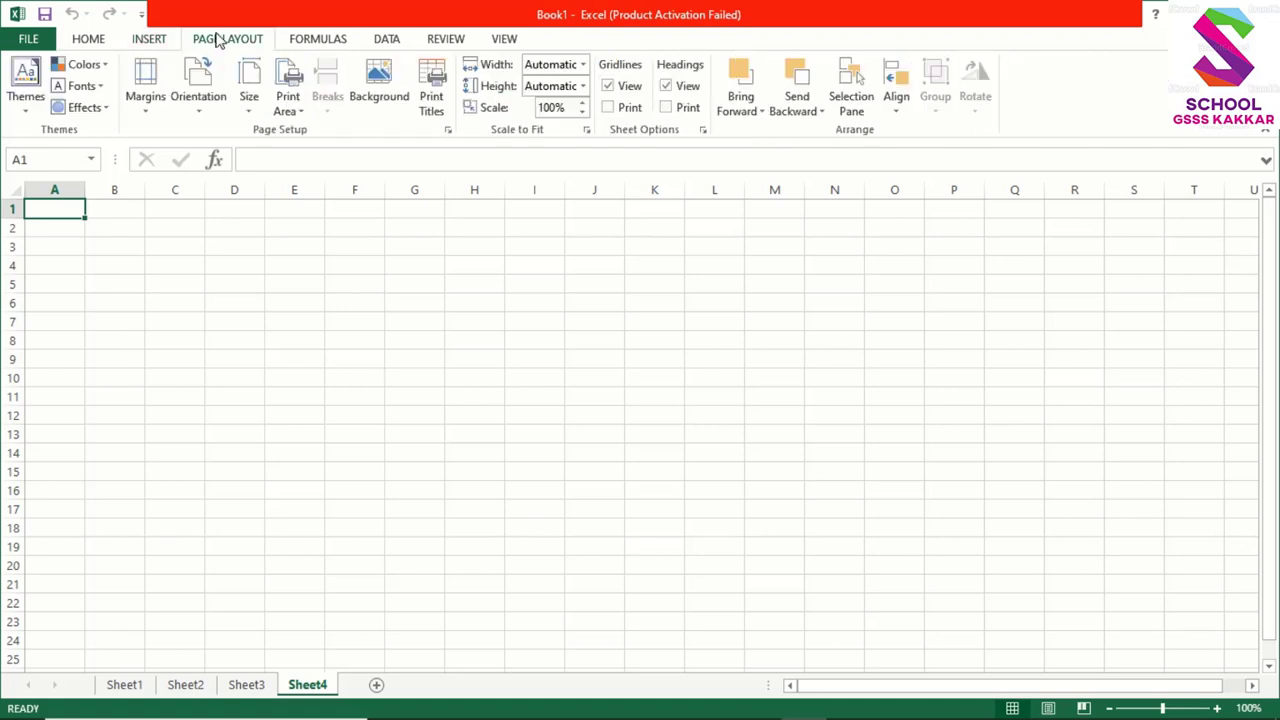
click(202, 113)
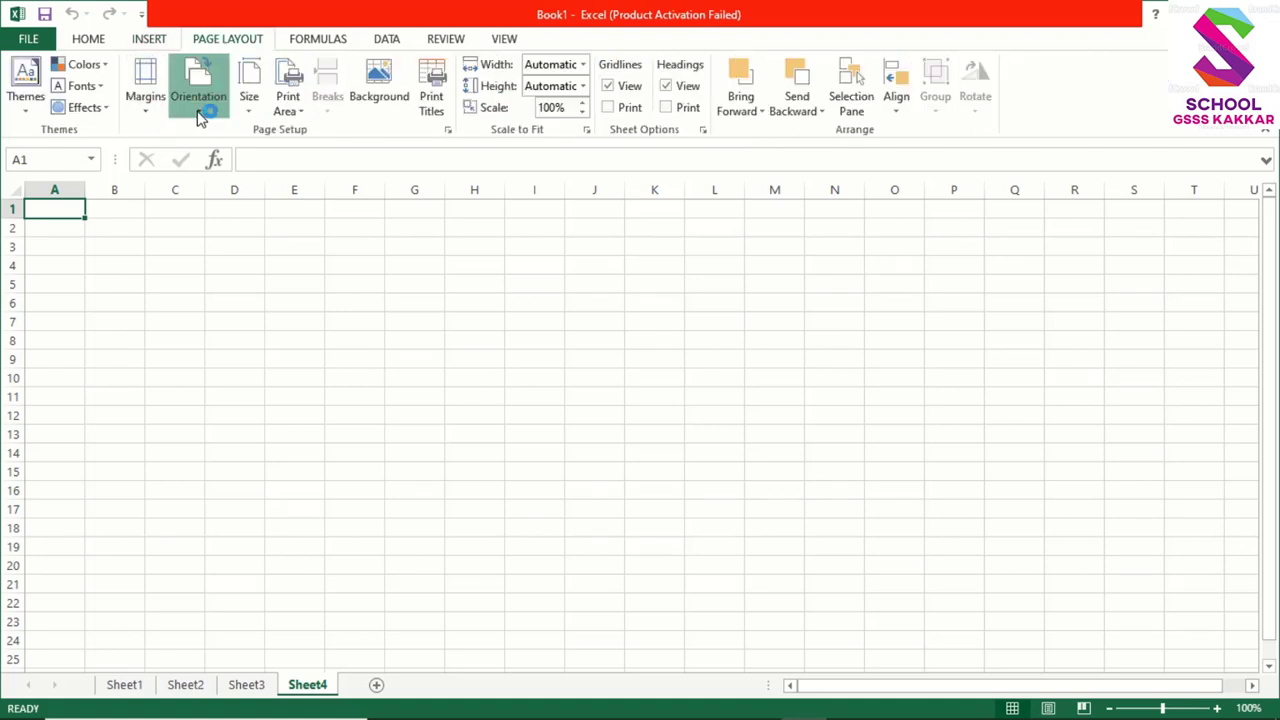
click(250, 112)
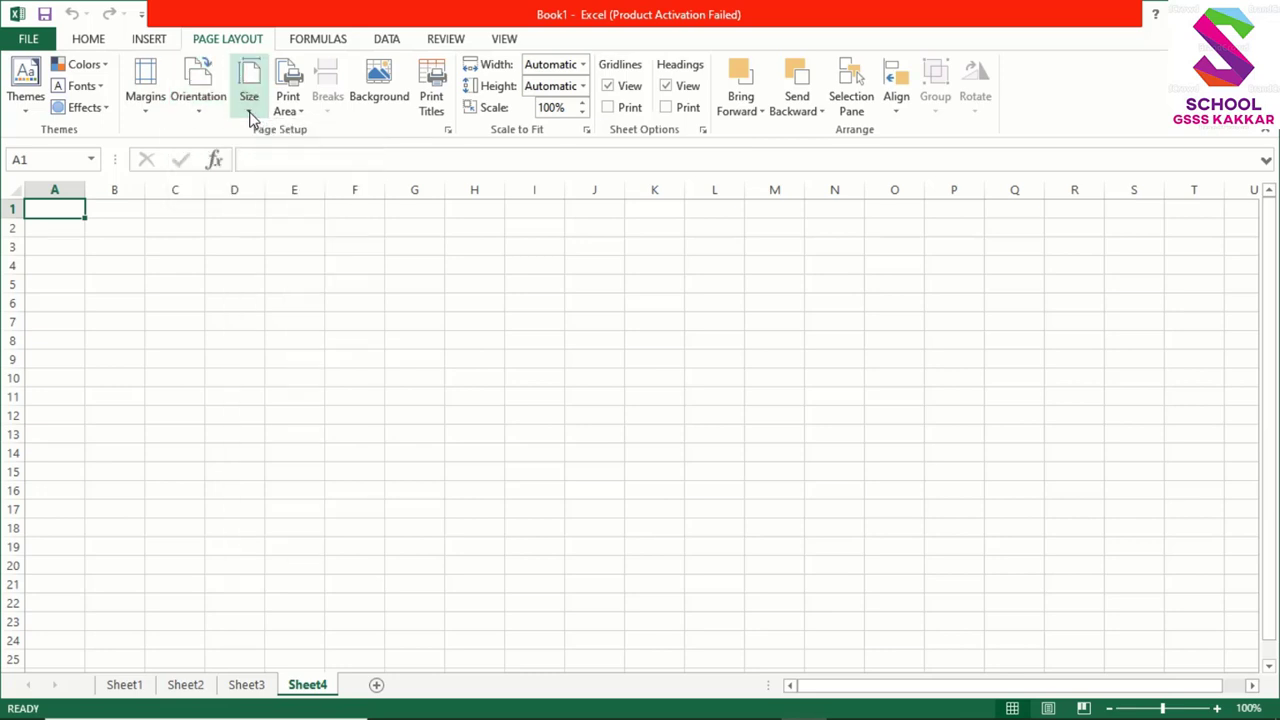
click(302, 44)
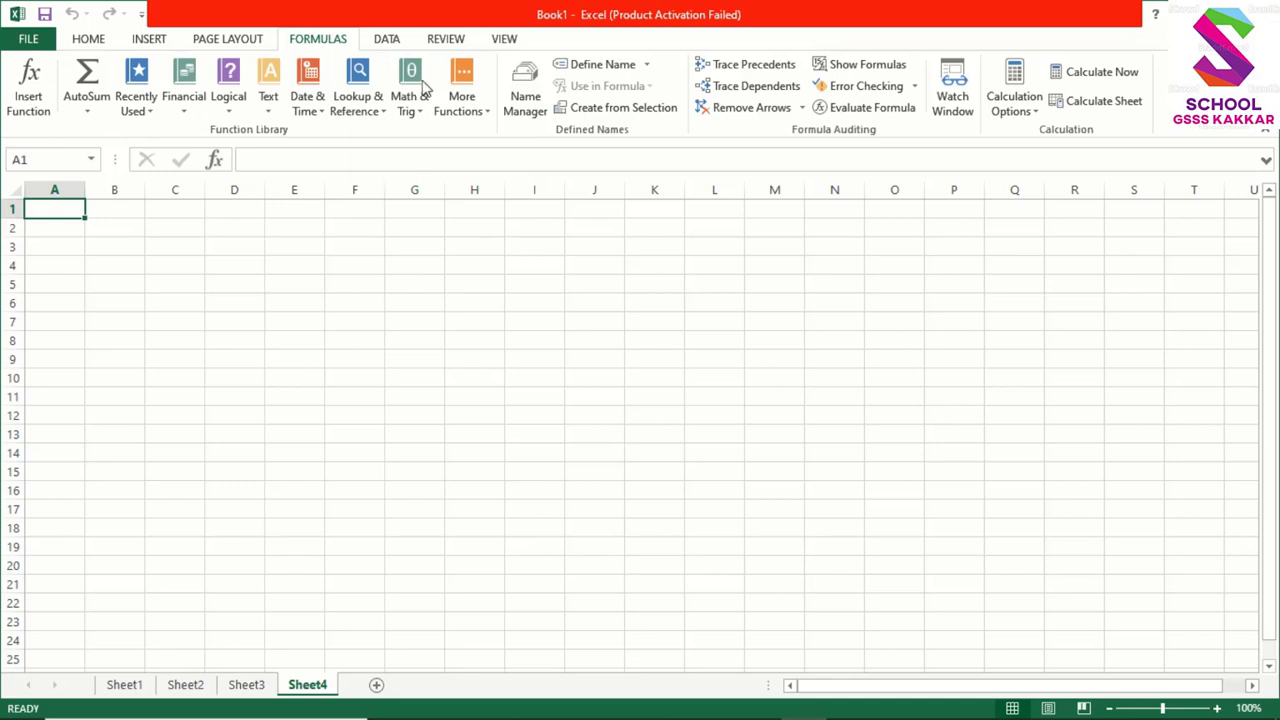
click(385, 41)
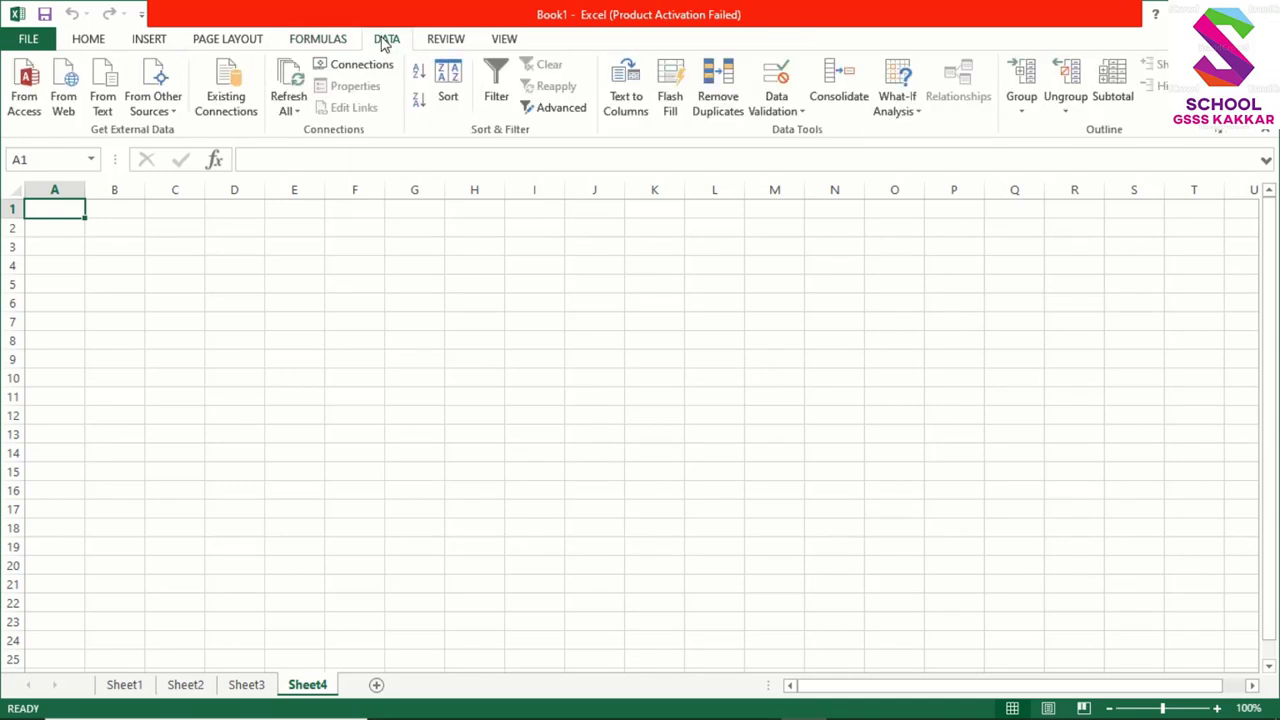
click(442, 50)
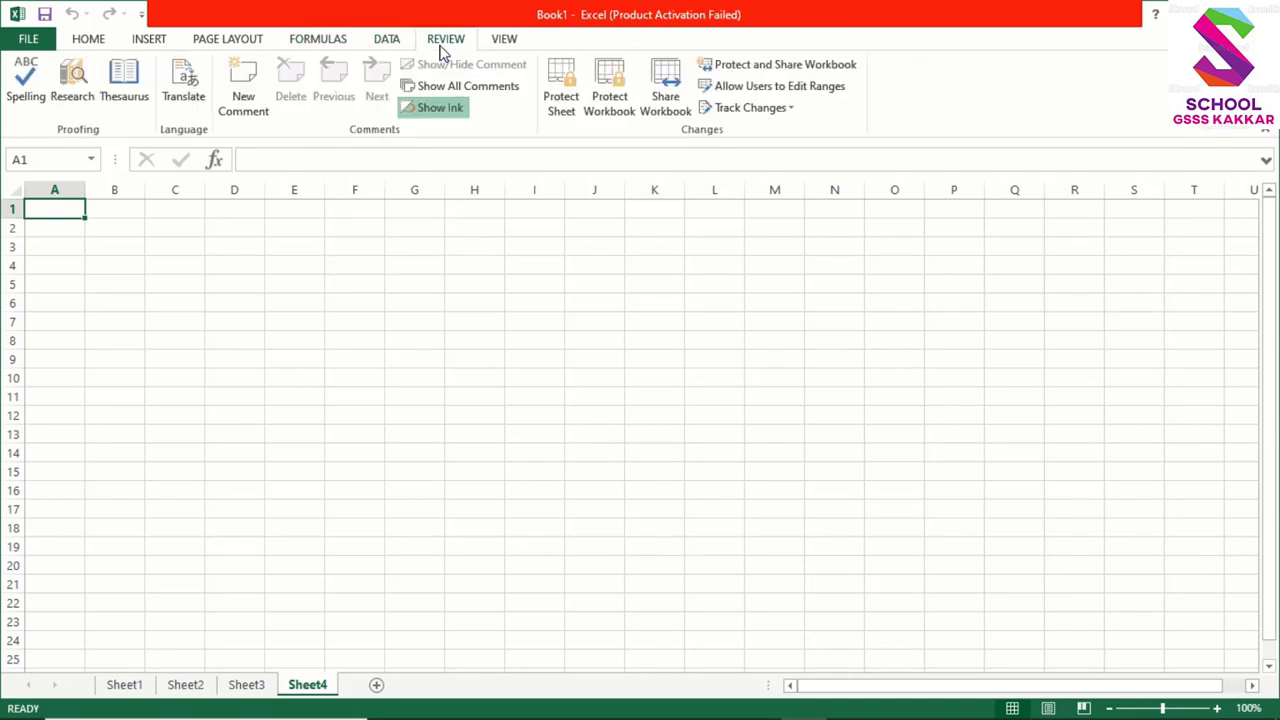
click(507, 45)
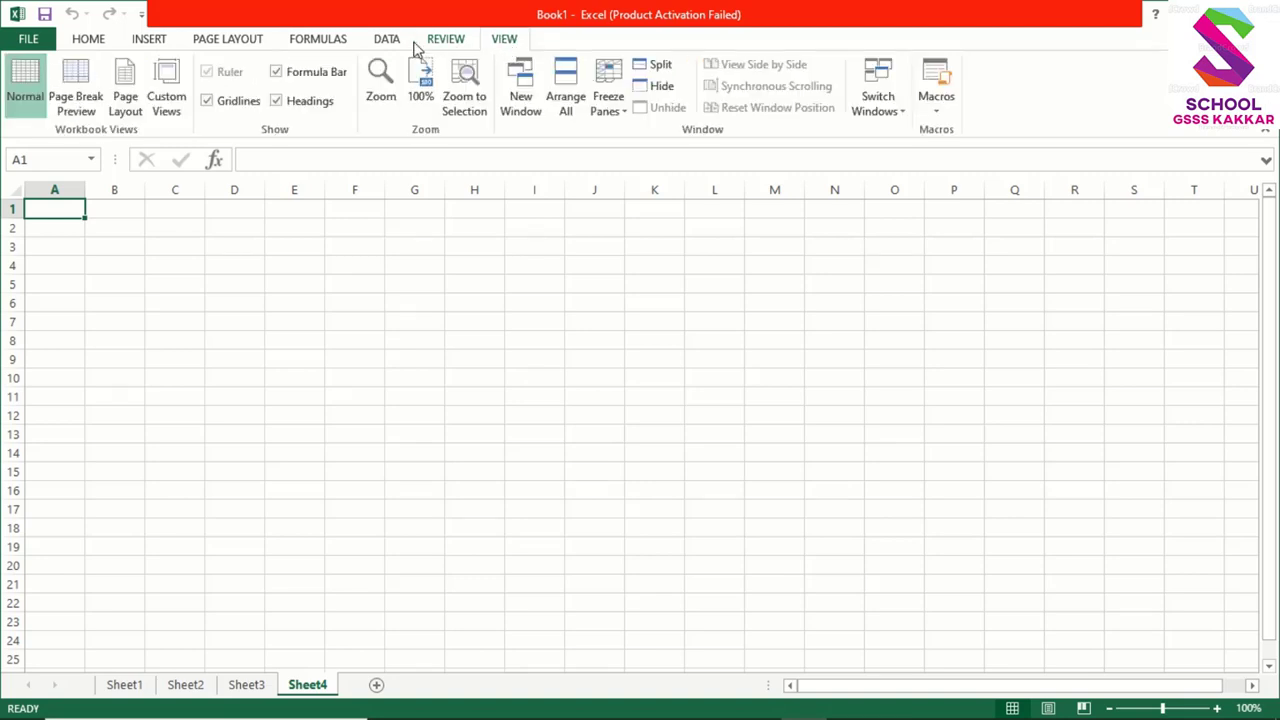
click(96, 50)
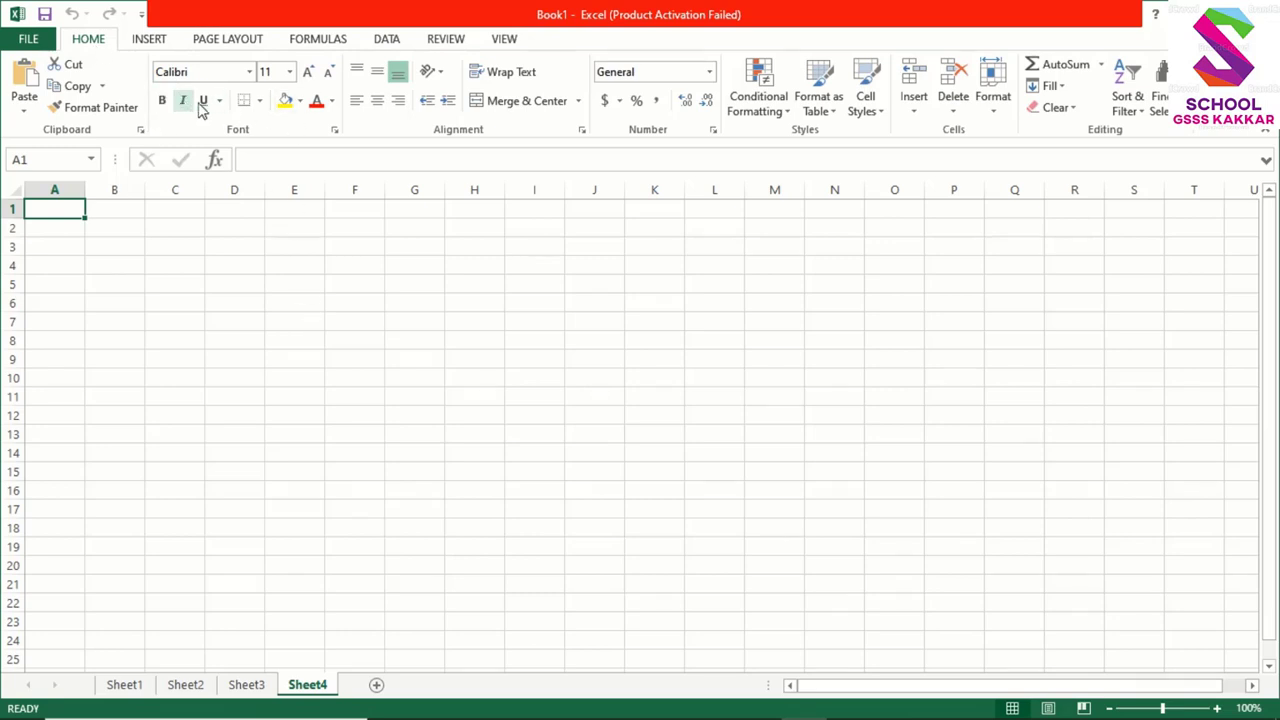
Enter the numbers 56, 34 and 54 in cells C3 to C5 of Sheet4.
click(187, 243)
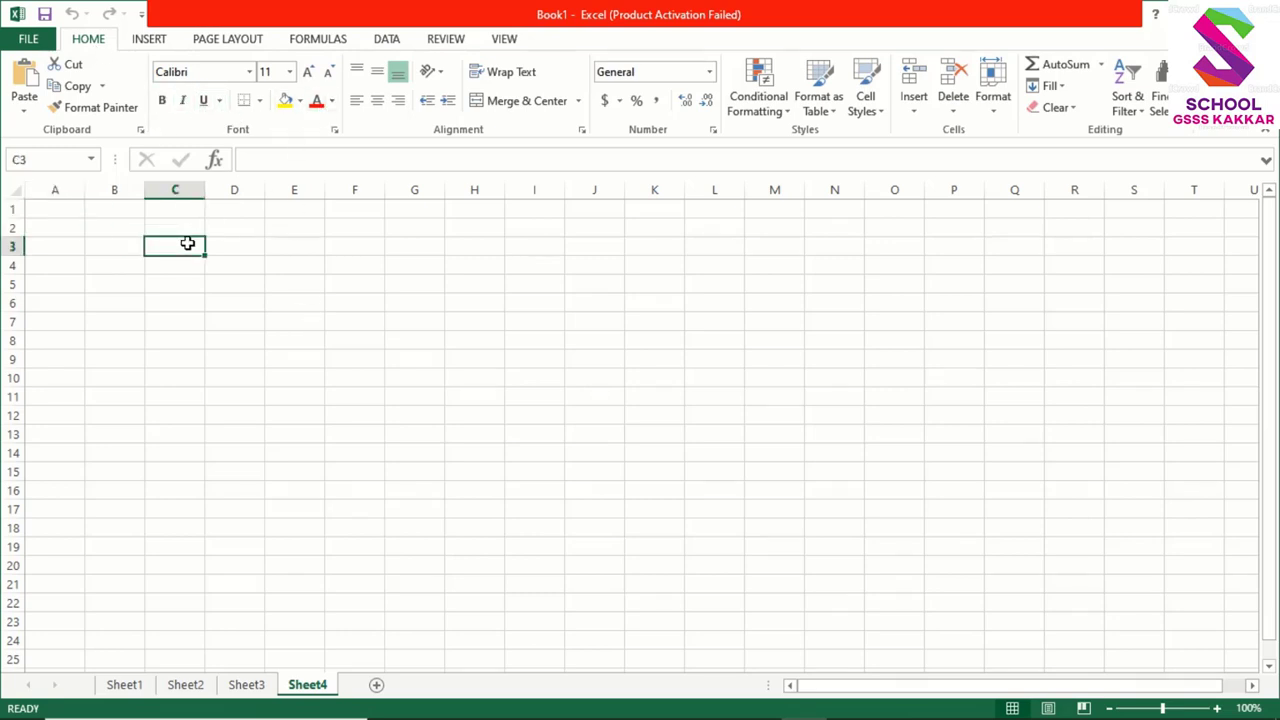
text(56)
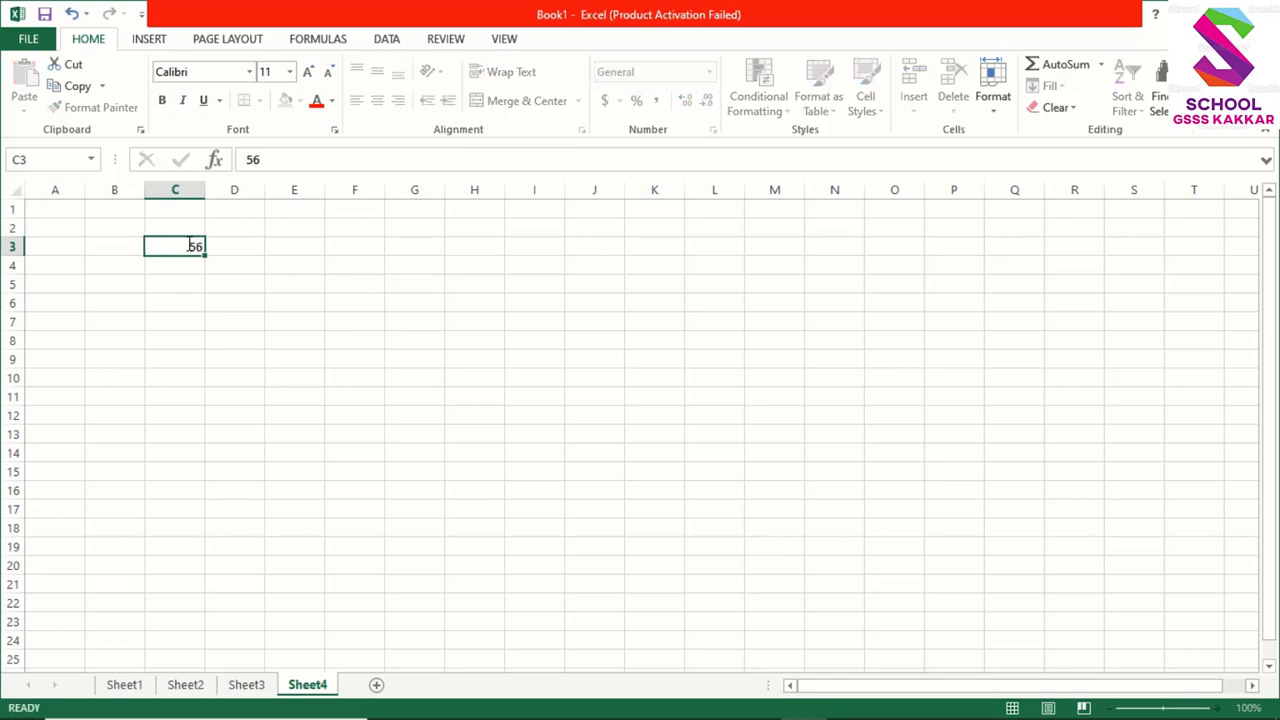
key(Return)
text(34)
key(Return)
text(5)
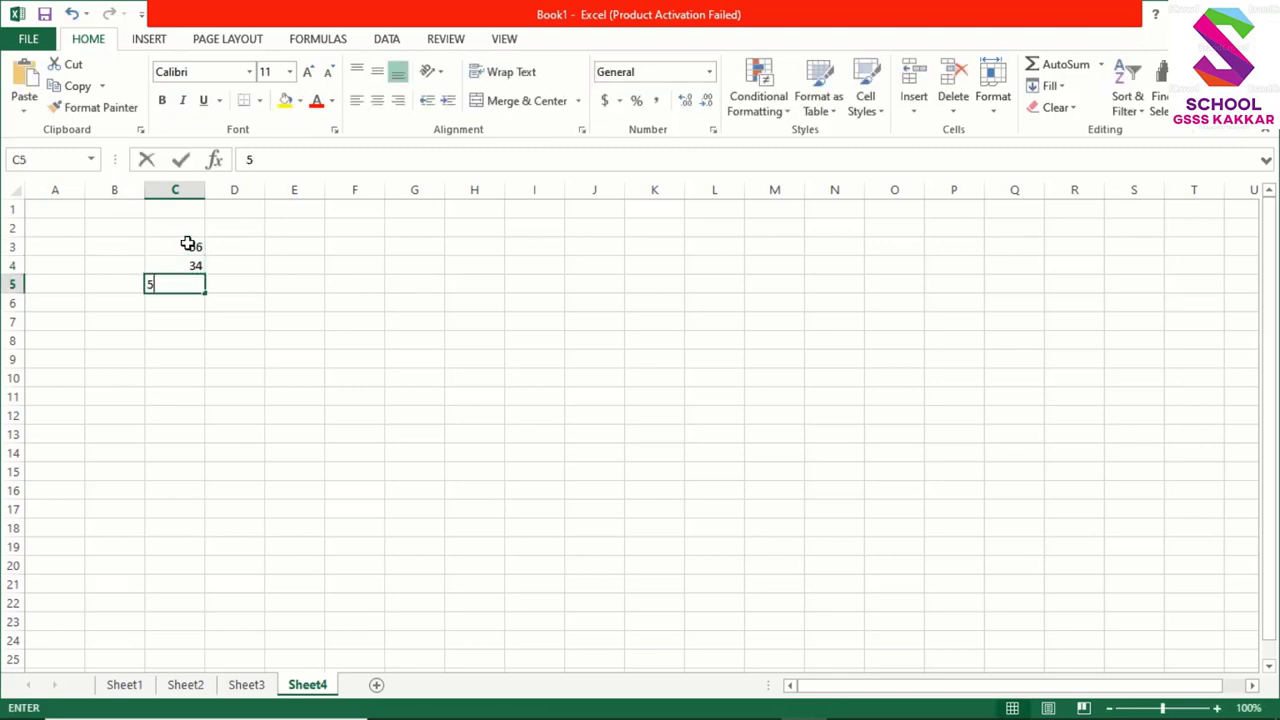
text(4)
key(Return)
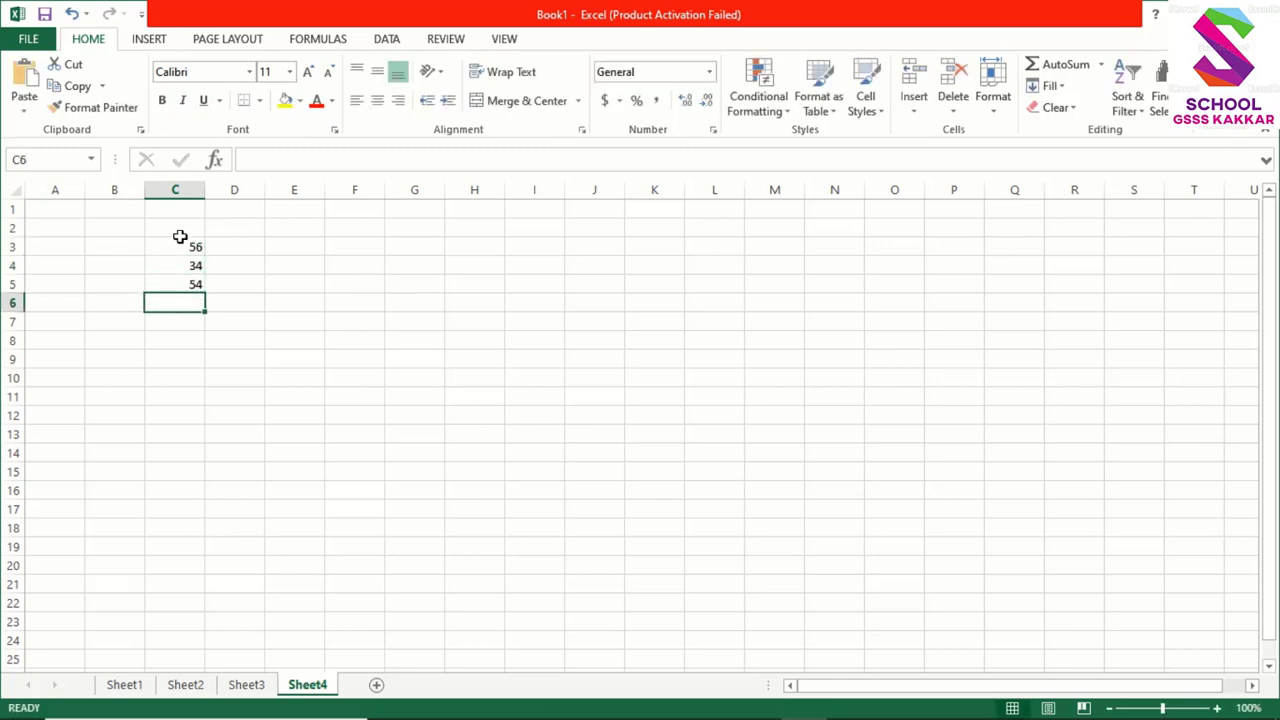
Give the numbers in C3:C5 a red font colour and a yellow cell fill.
click(180, 250)
drag(180, 257, 180, 282)
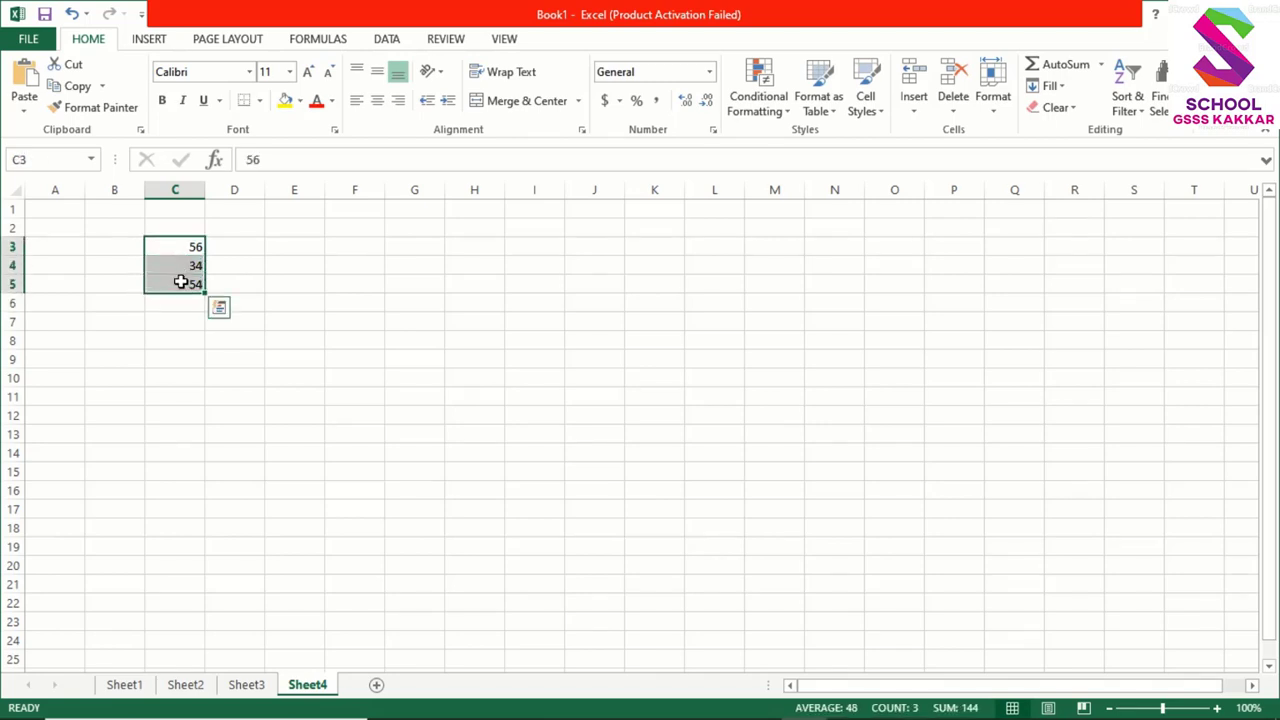
click(312, 103)
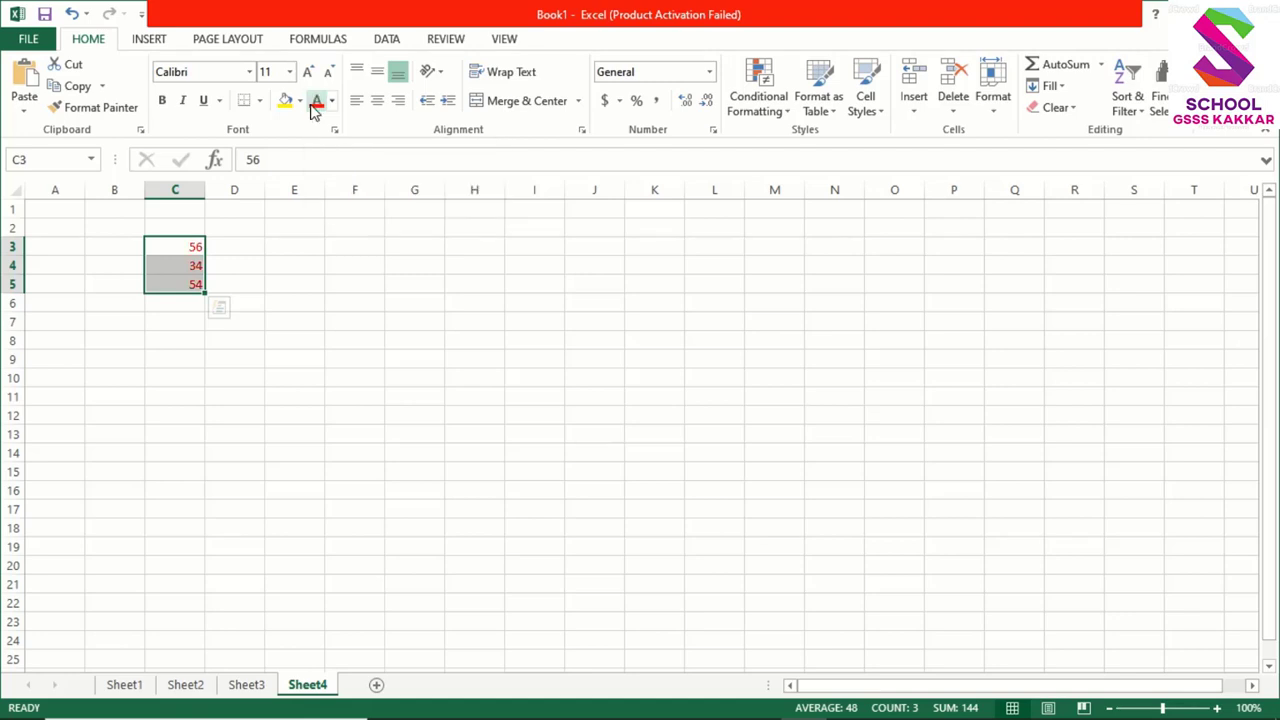
click(286, 102)
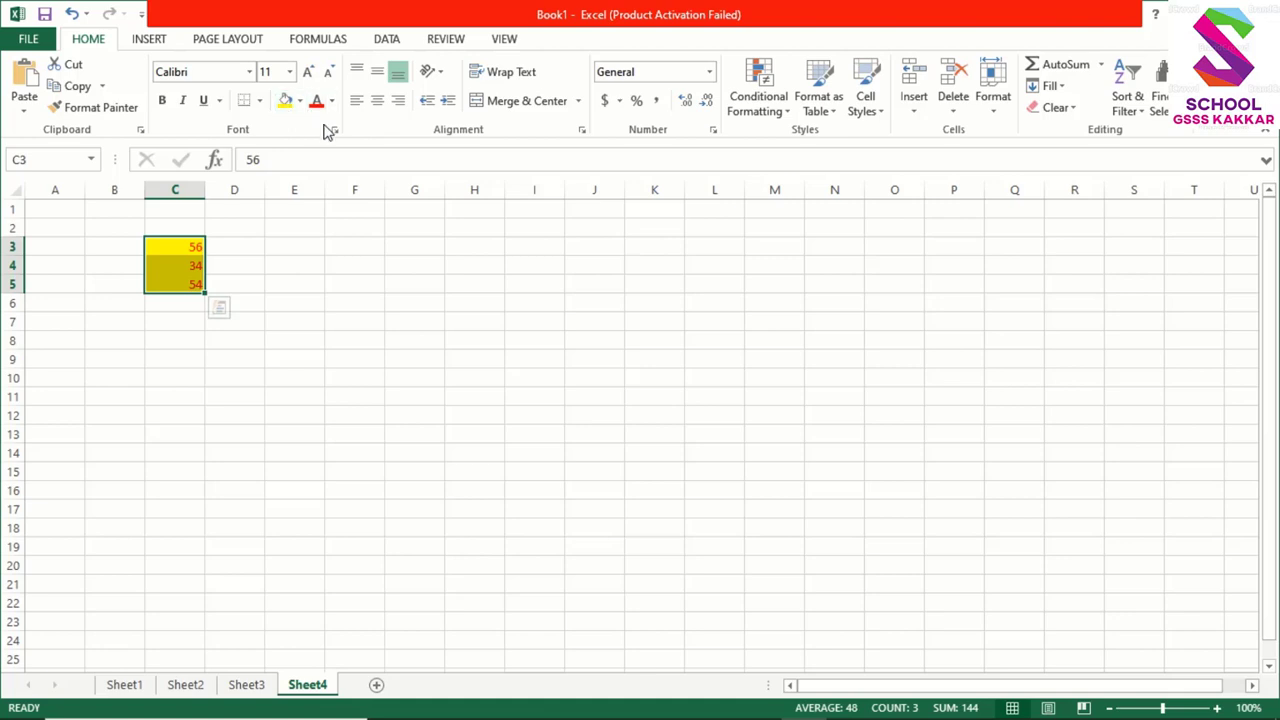
Make the numbers in C3:C5 bold, italic and underlined, and set their font to Adobe Garamond Pro.
click(162, 100)
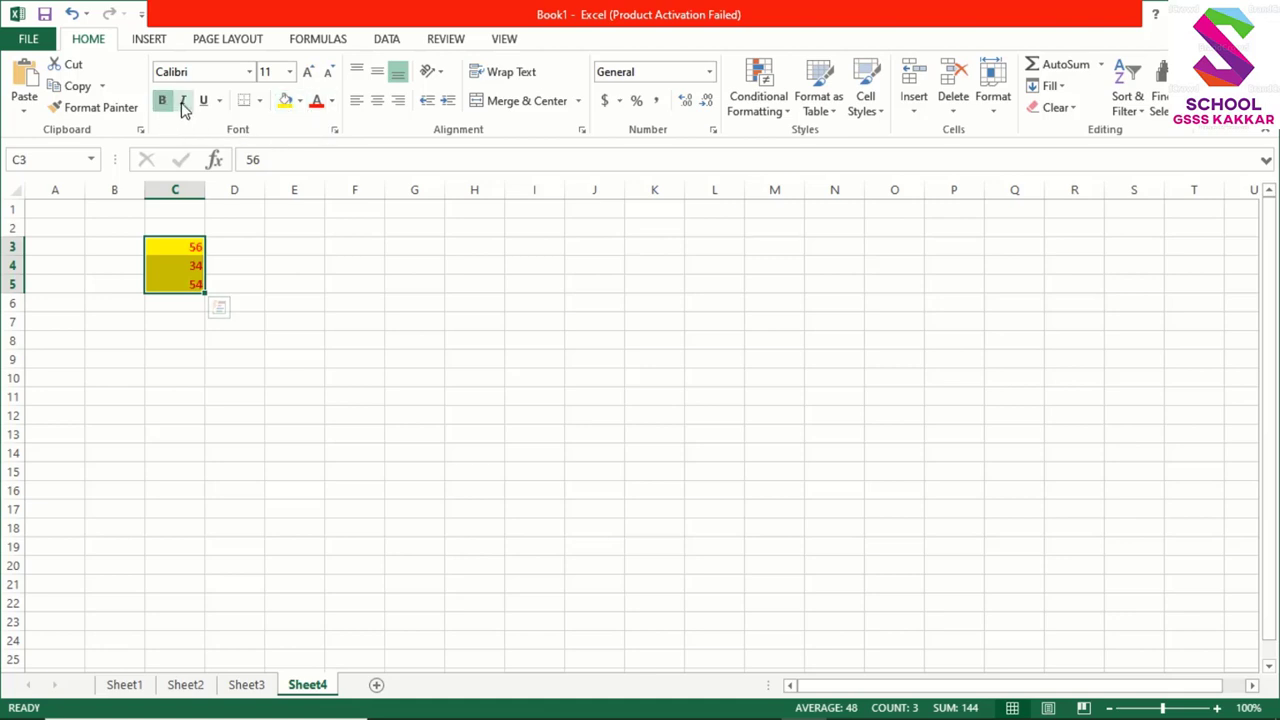
click(183, 105)
click(203, 101)
click(248, 78)
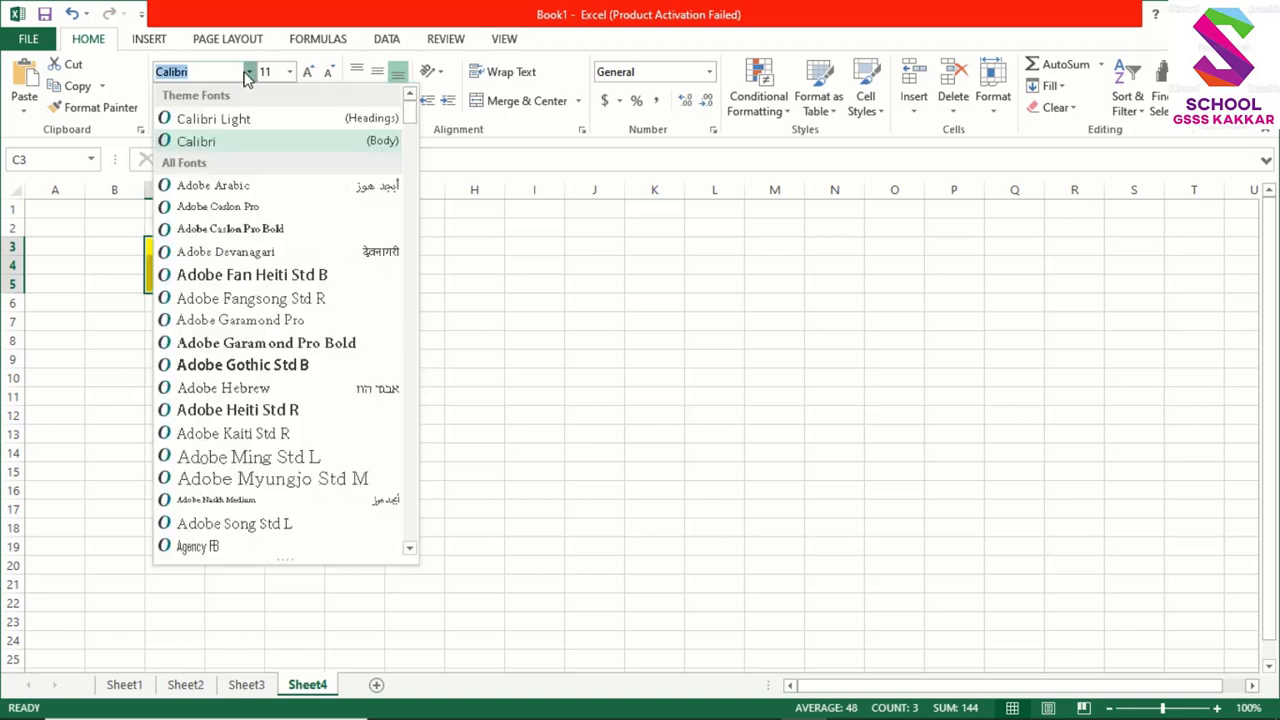
click(211, 320)
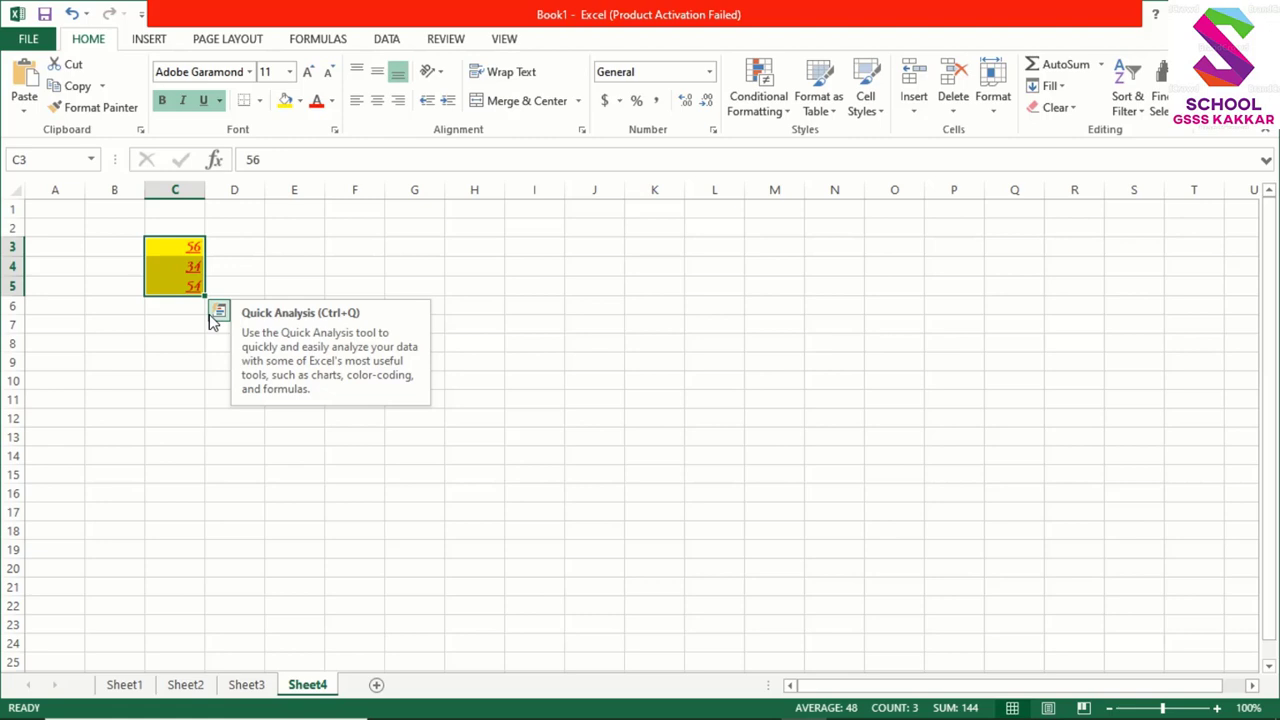
click(509, 320)
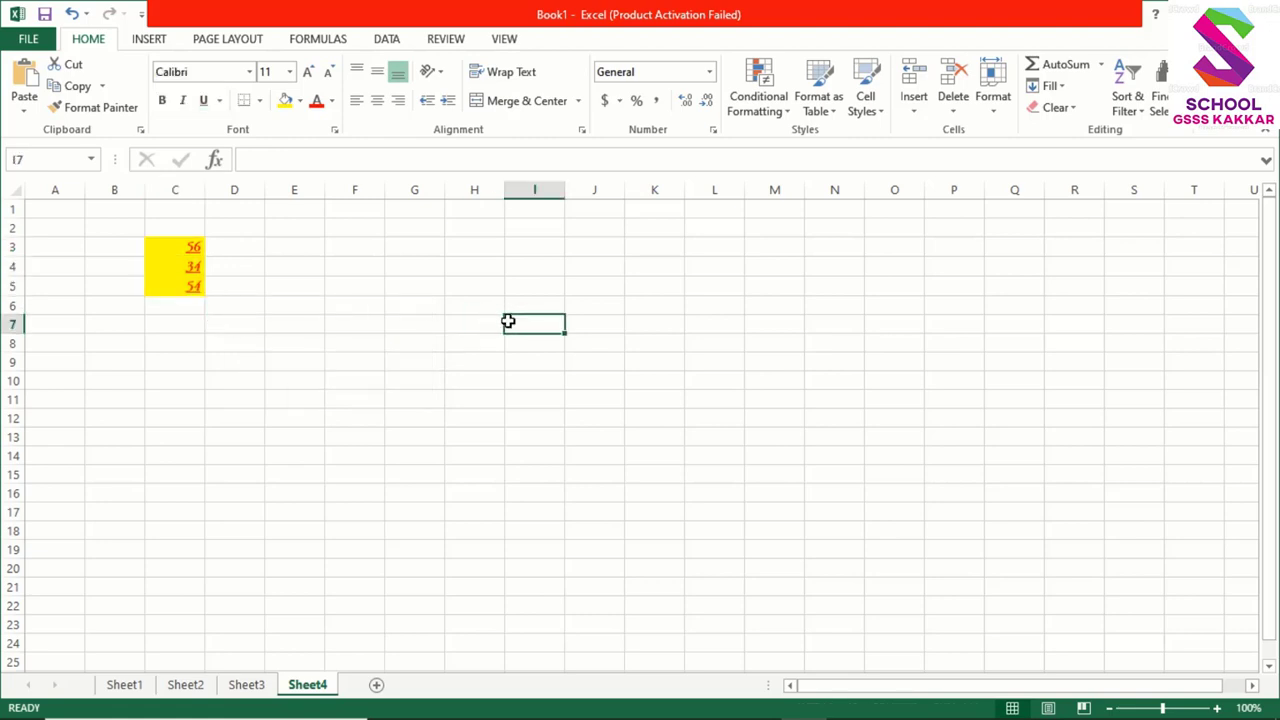
Total the numbers in C3:C5 into cell C6 with AutoSum.
click(186, 306)
drag(184, 253, 184, 307)
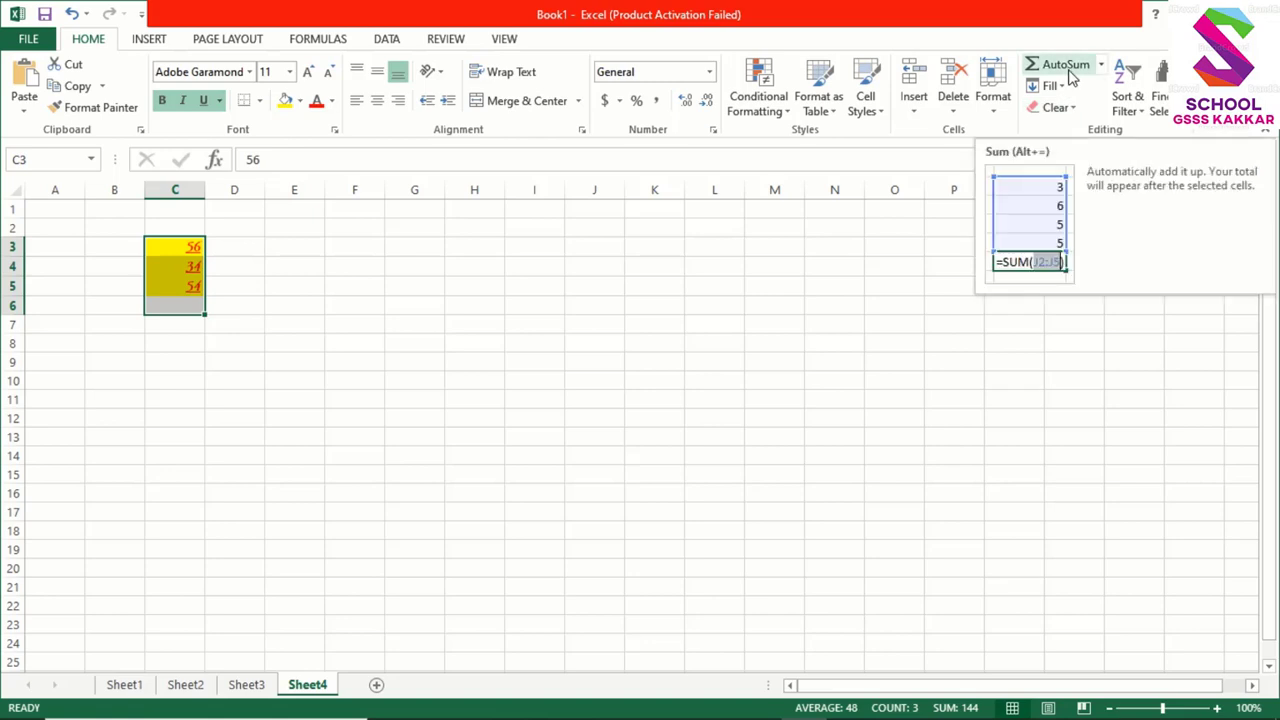
click(1070, 78)
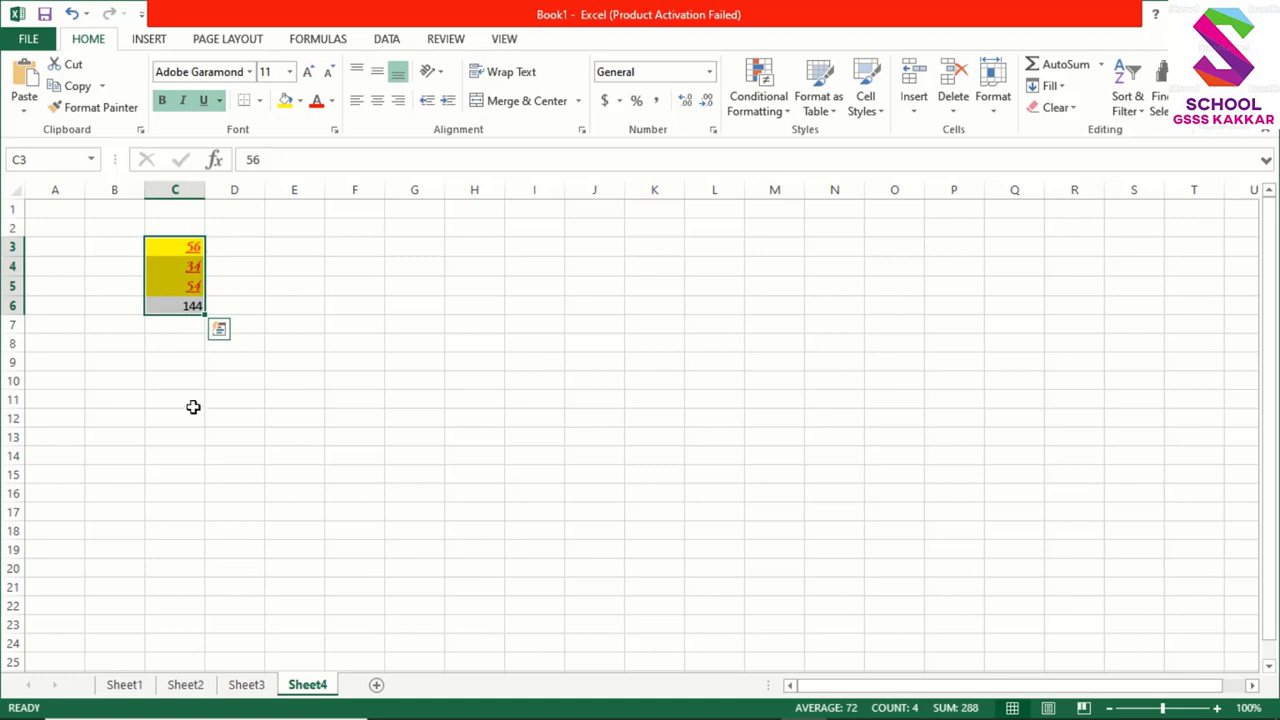
click(256, 375)
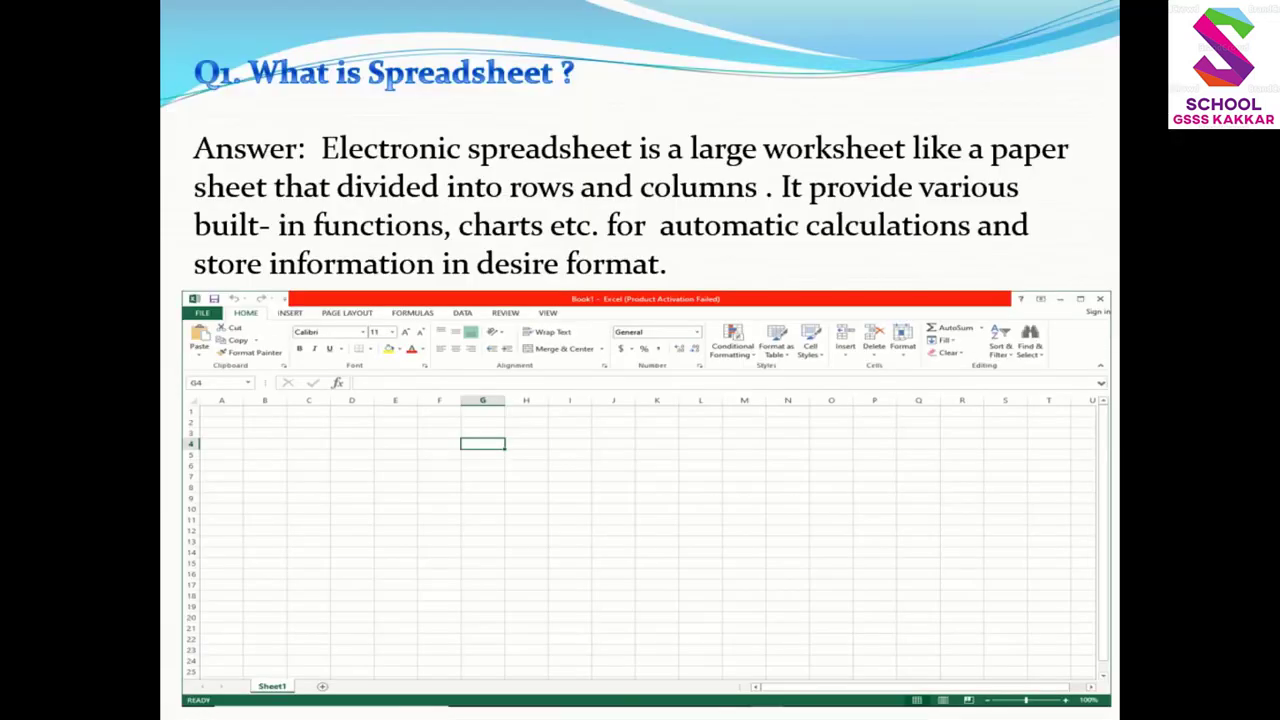
key(Right)
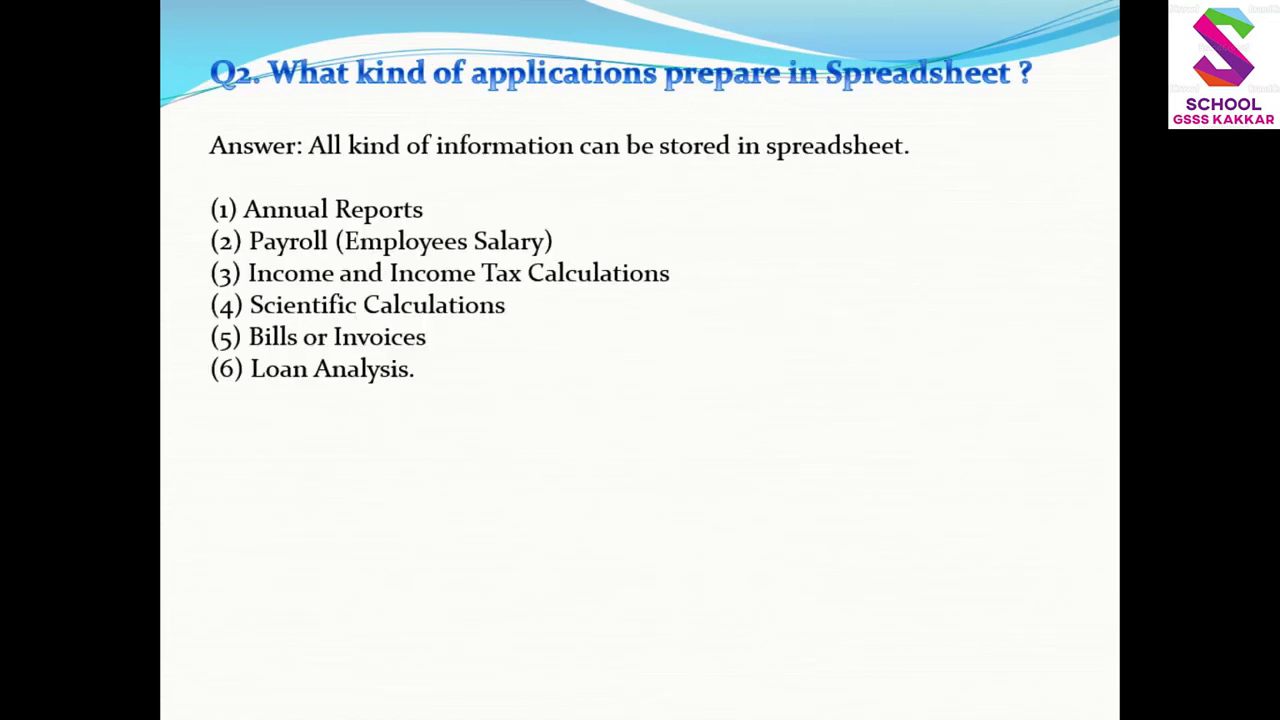